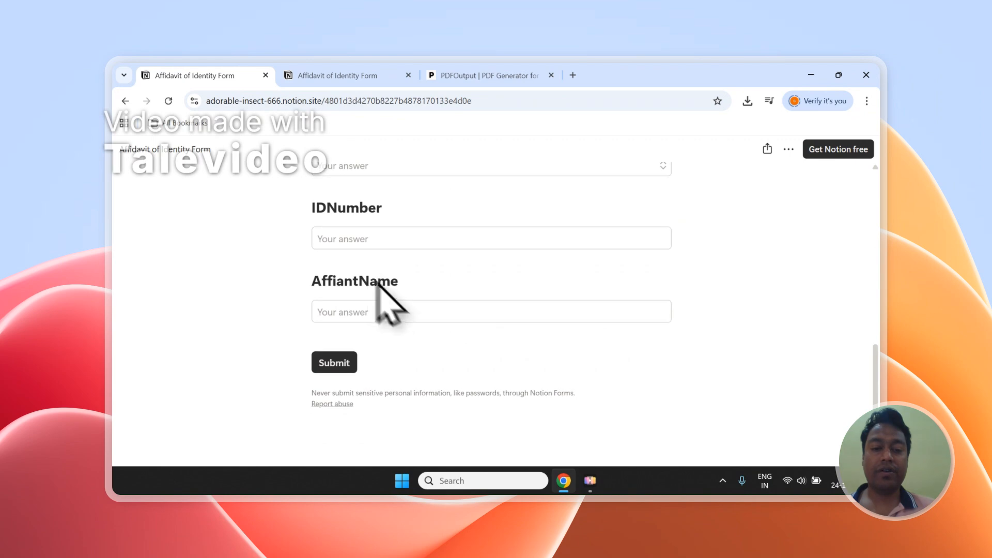
Examine the Affidavit of Identity Form, its responses table in Notion, and the PDFOutput home page headline about Google Docs and Notion Database.
{"action": "scroll", "coordinate": [371, 326], "scroll_direction": "up", "scroll_amount": 8}
{"action": "left_click", "coordinate": [349, 74]}
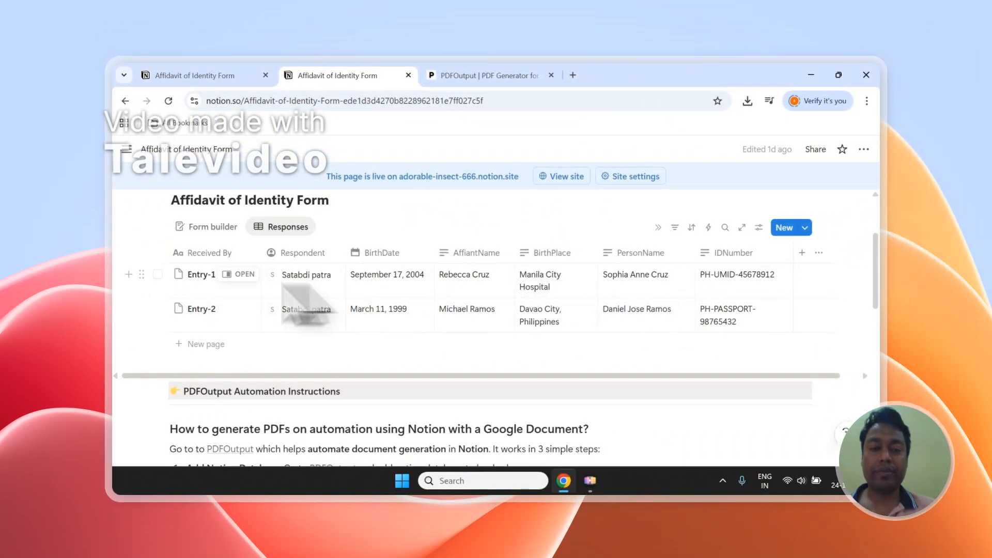
{"action": "scroll", "coordinate": [253, 323], "scroll_direction": "up", "scroll_amount": 1}
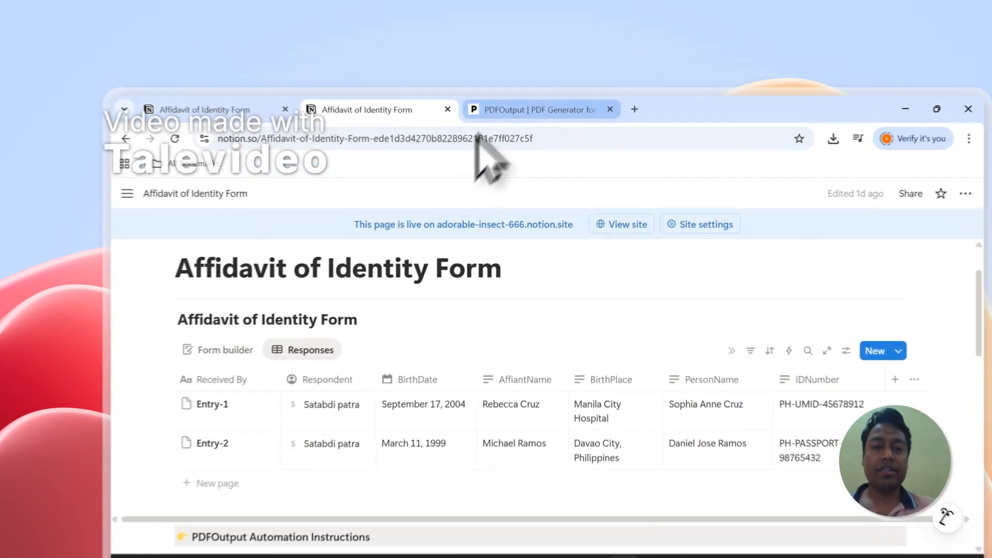
{"action": "left_click", "coordinate": [489, 76]}
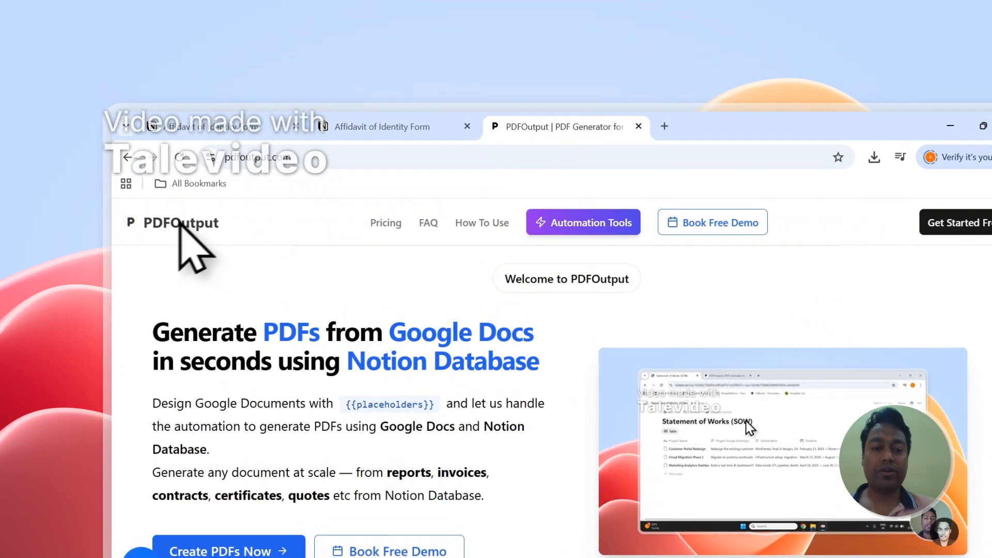
{"action": "left_click_drag", "start_coordinate": [265, 341], "coordinate": [319, 338]}
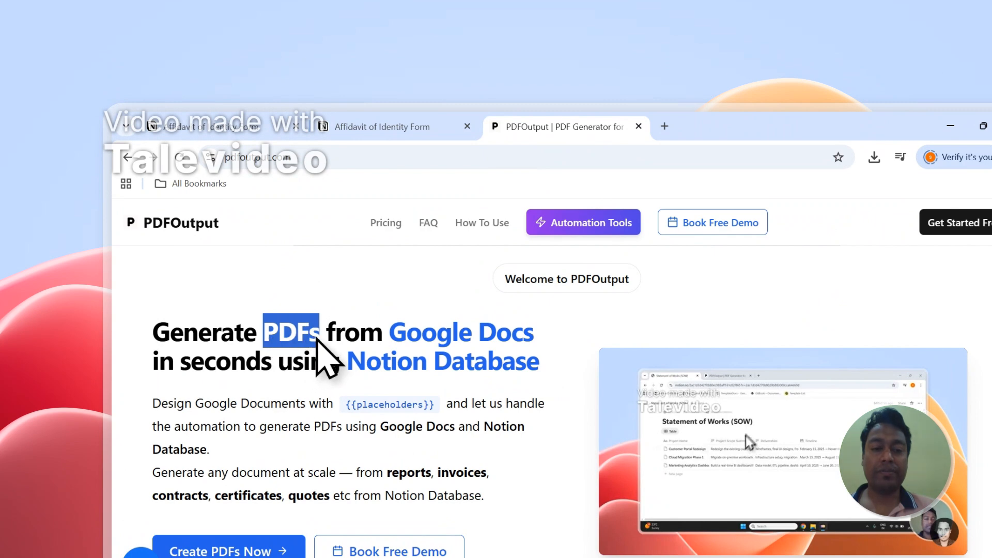
{"action": "left_click_drag", "start_coordinate": [390, 336], "coordinate": [521, 338]}
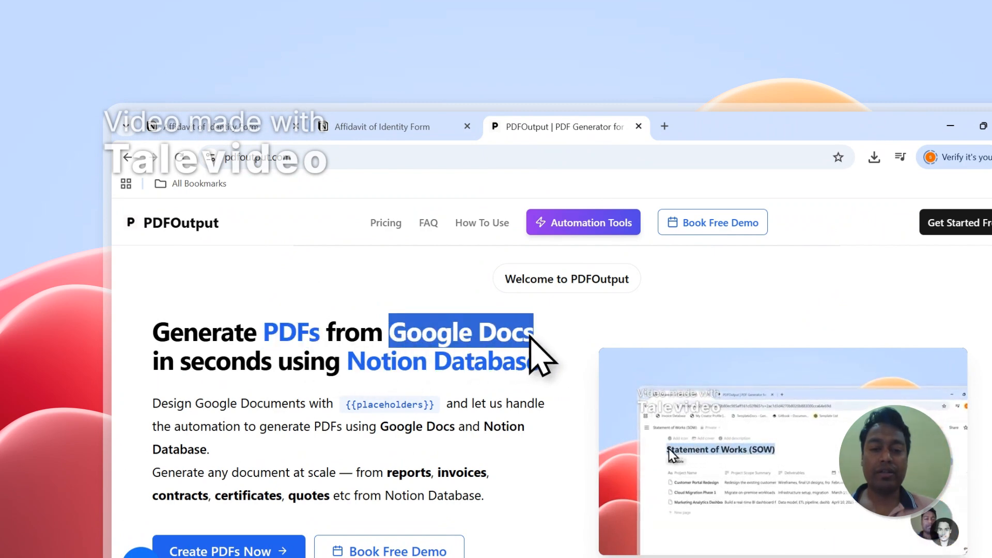
{"action": "left_click_drag", "start_coordinate": [348, 361], "coordinate": [526, 363]}
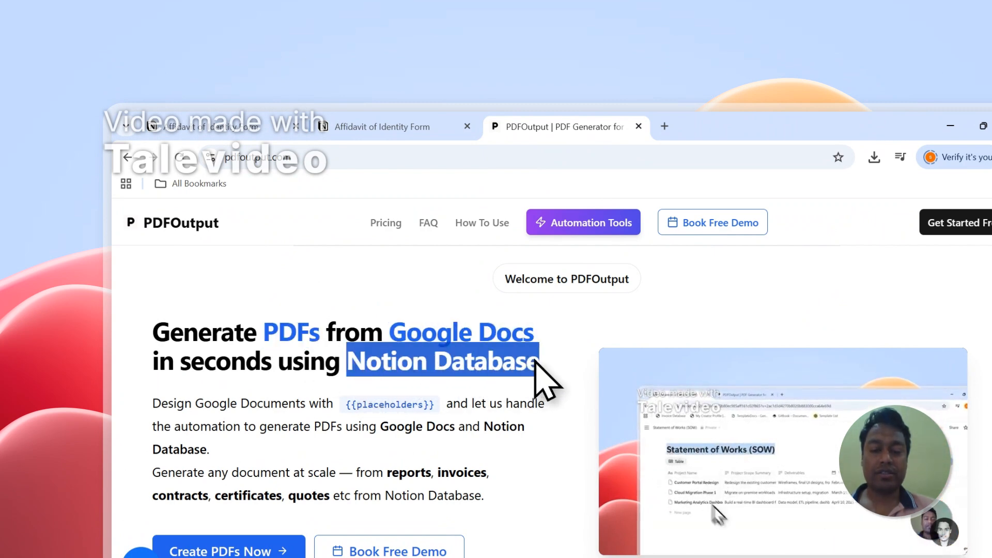
{"action": "left_click_drag", "start_coordinate": [390, 336], "coordinate": [534, 330]}
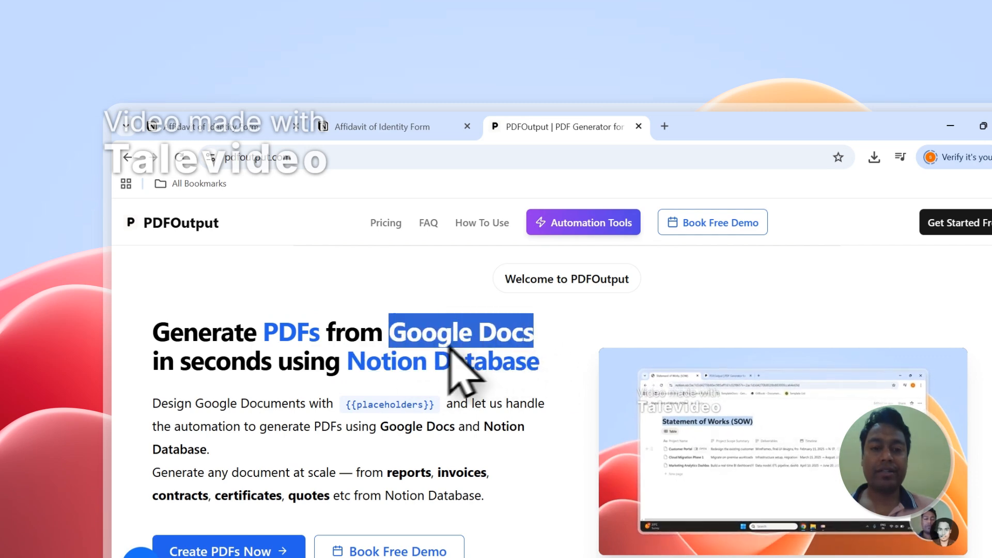
{"action": "left_click", "coordinate": [423, 126]}
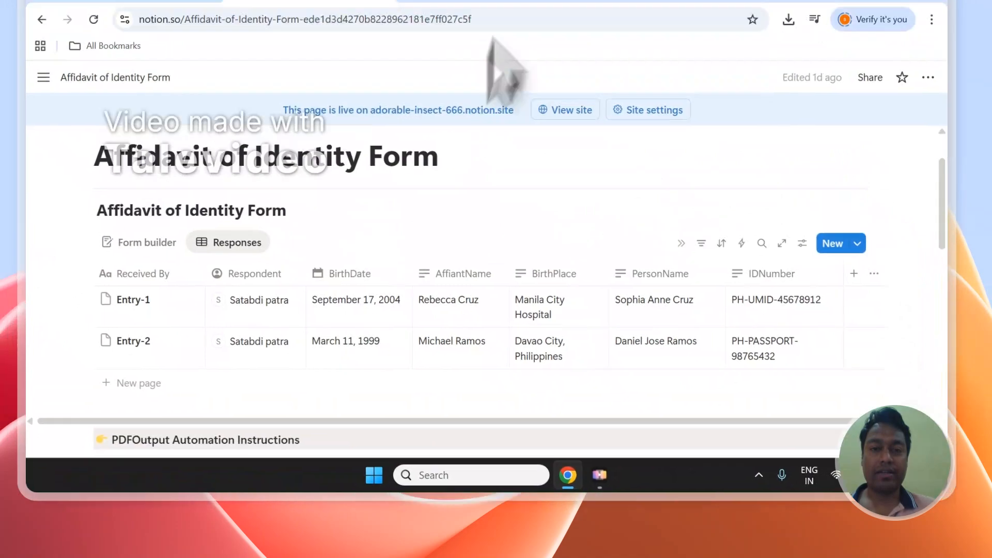
Sign in to PDFOutput with the chosen Google account and approve its access to that account.
{"action": "left_click", "coordinate": [496, 113]}
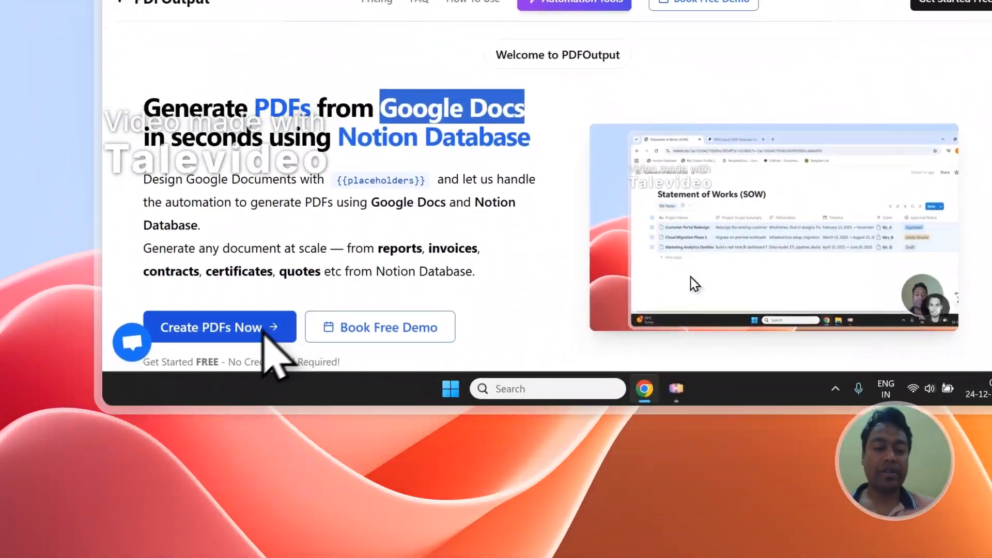
{"action": "left_click", "coordinate": [219, 550]}
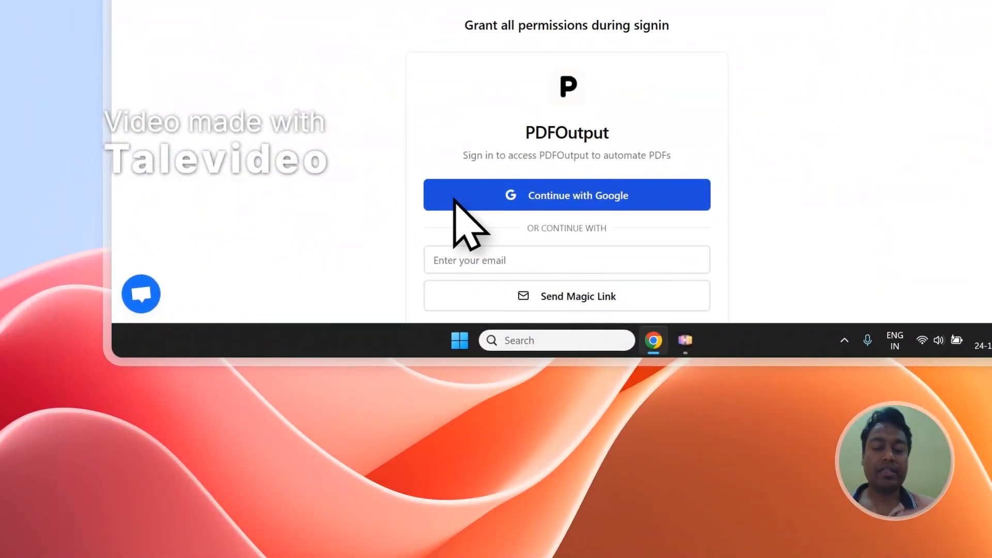
{"action": "left_click", "coordinate": [453, 198]}
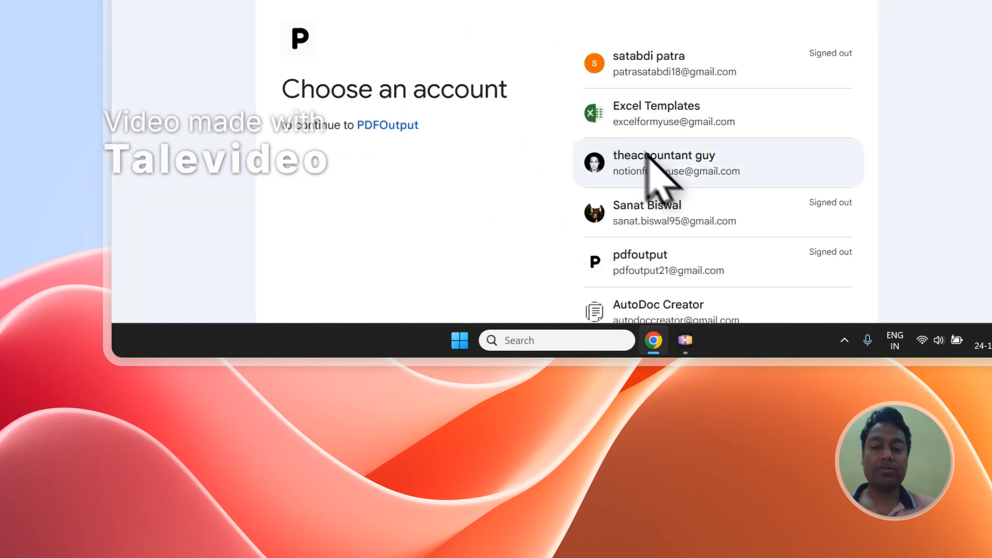
{"action": "left_click", "coordinate": [660, 162]}
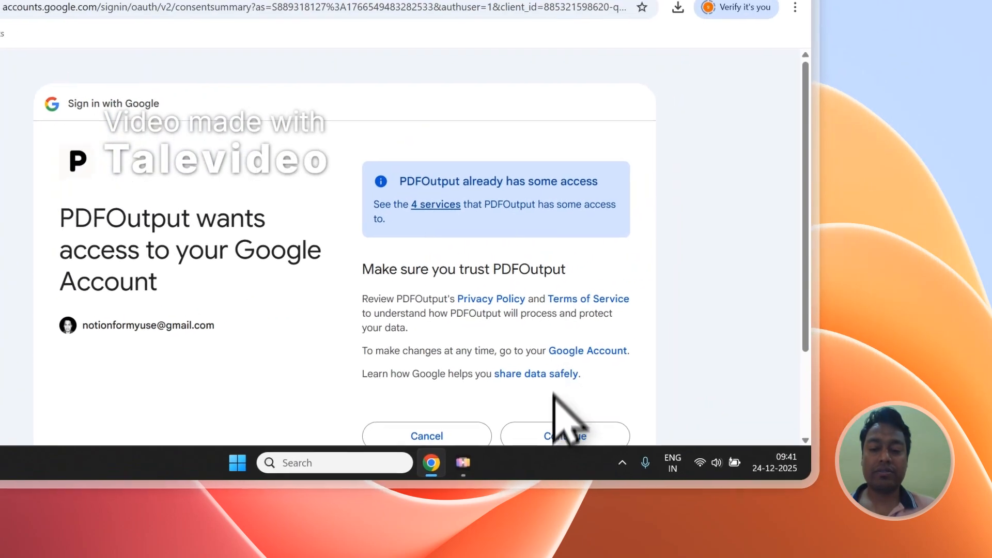
{"action": "left_click", "coordinate": [770, 306]}
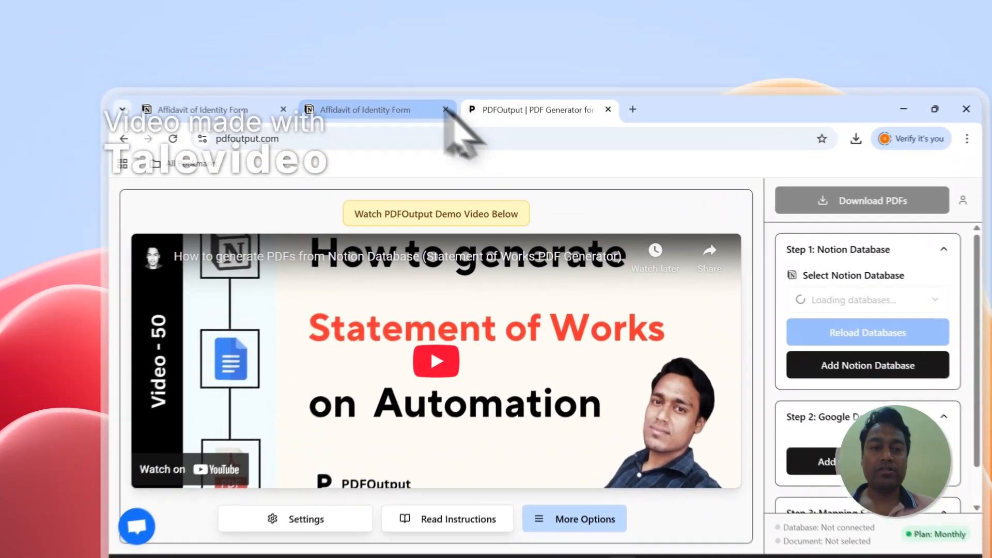
Check the Affidavit of Identity Form page title in Notion and start adding a Notion database in PDFOutput.
{"action": "left_click", "coordinate": [382, 77]}
{"action": "left_click_drag", "start_coordinate": [185, 368], "coordinate": [513, 376]}
{"action": "left_click", "coordinate": [557, 126]}
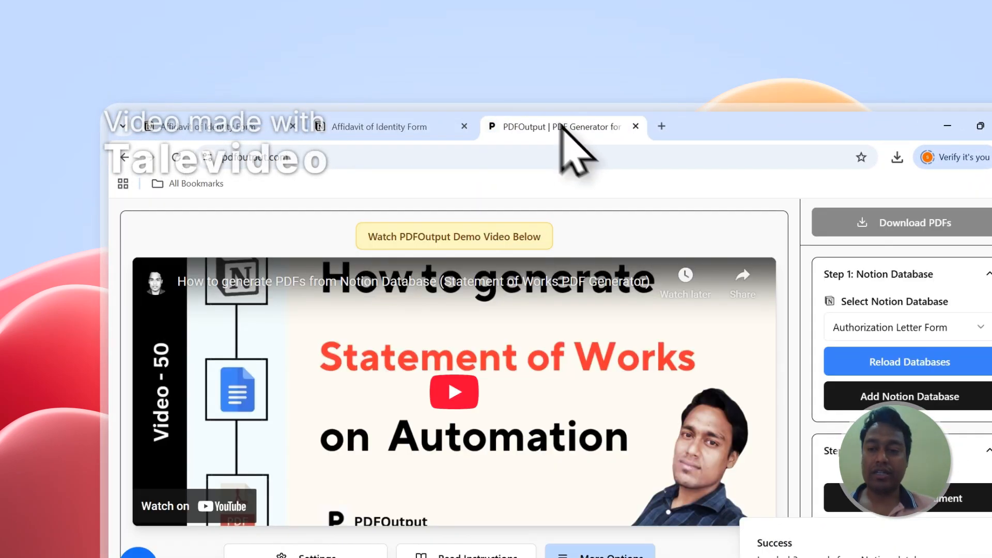
{"action": "left_click", "coordinate": [882, 394]}
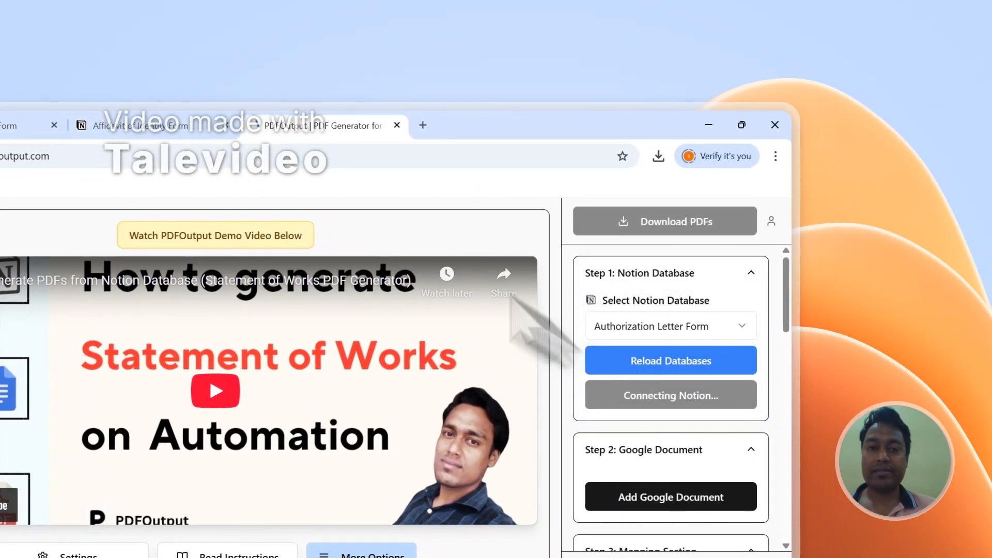
Copy the page title "Affidavit of Identity Form" from the Notion page.
{"action": "left_click", "coordinate": [155, 126]}
{"action": "right_click", "coordinate": [160, 371]}
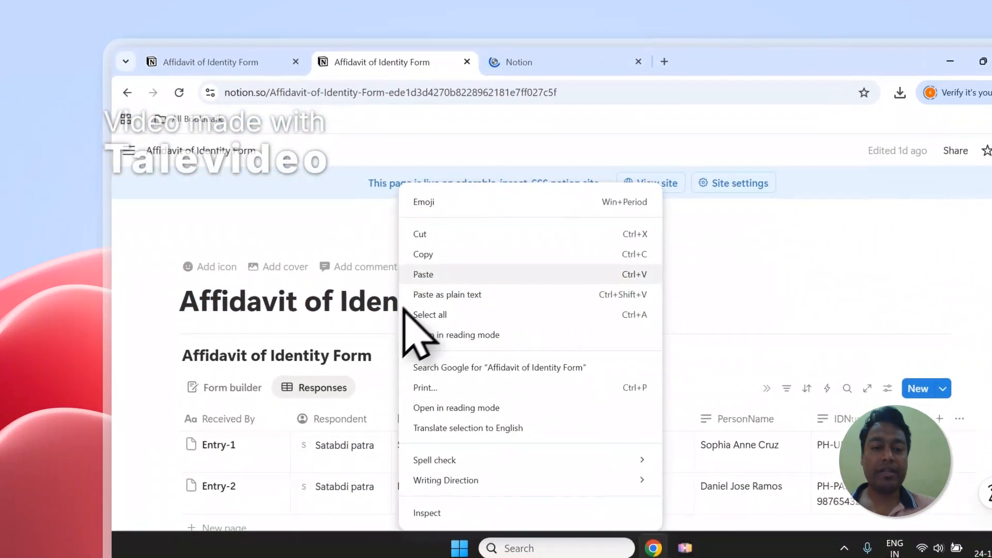
{"action": "left_click", "coordinate": [431, 274]}
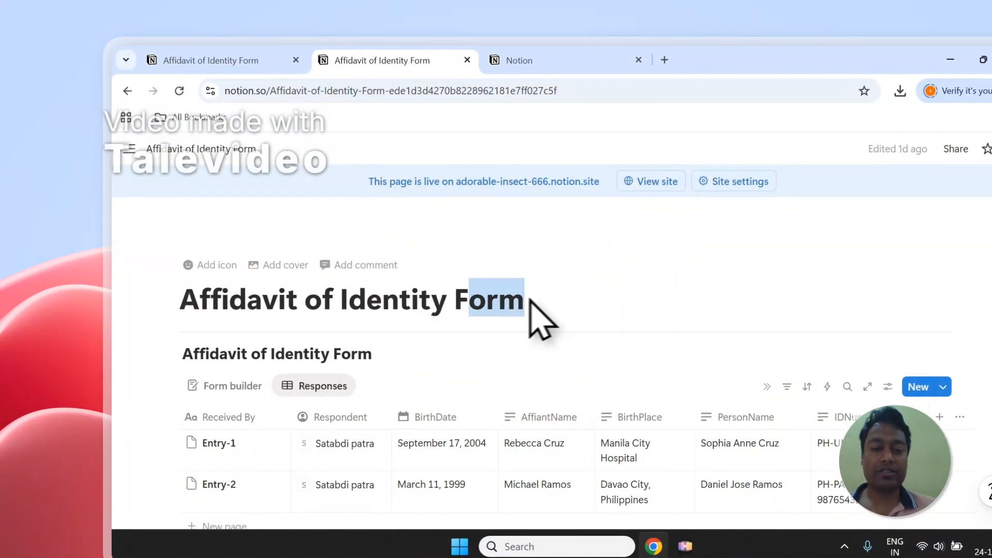
{"action": "left_click_drag", "start_coordinate": [529, 301], "coordinate": [224, 303]}
{"action": "key", "text": "ctrl+c"}
{"action": "right_click", "coordinate": [279, 302]}
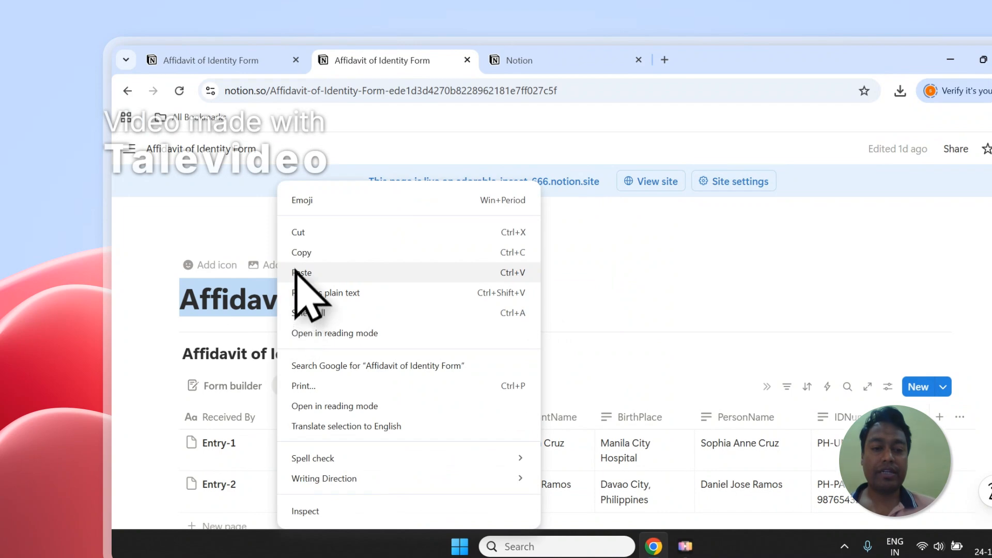
{"action": "left_click", "coordinate": [301, 252]}
Find the Affidavit of Identity Form page by its copied title in the Notion authorization and grant PDFOutput access to it.
{"action": "left_click", "coordinate": [540, 62]}
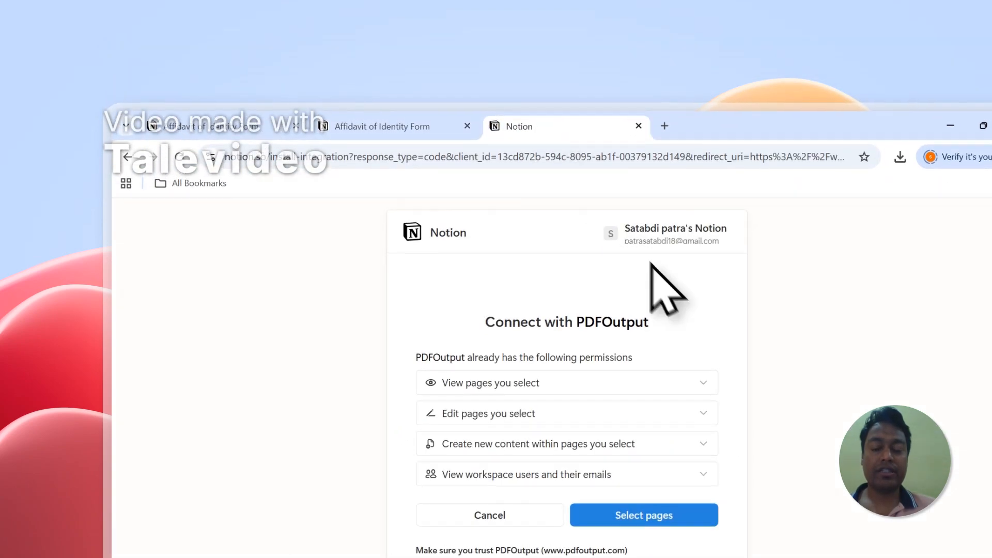
{"action": "left_click", "coordinate": [645, 519]}
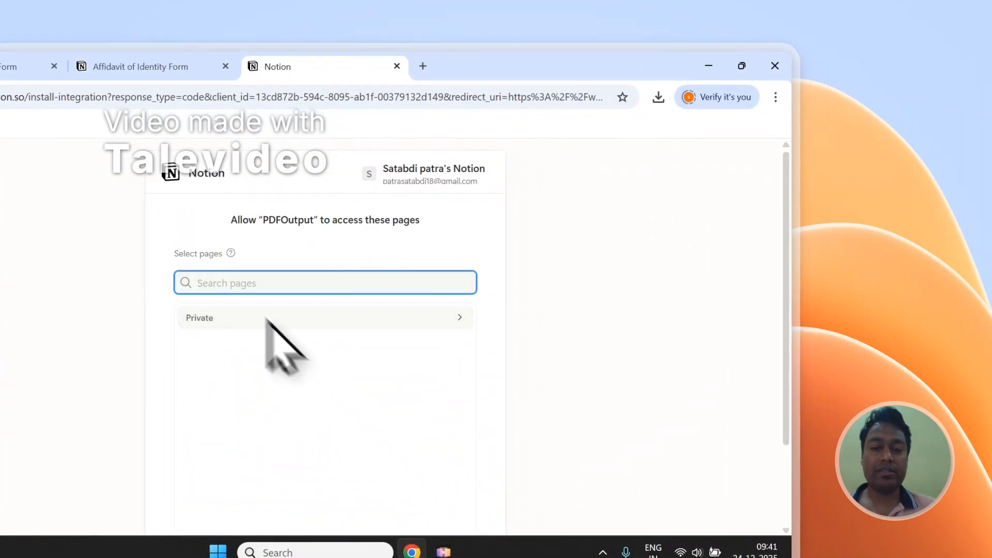
{"action": "right_click", "coordinate": [227, 287]}
{"action": "left_click", "coordinate": [244, 368]}
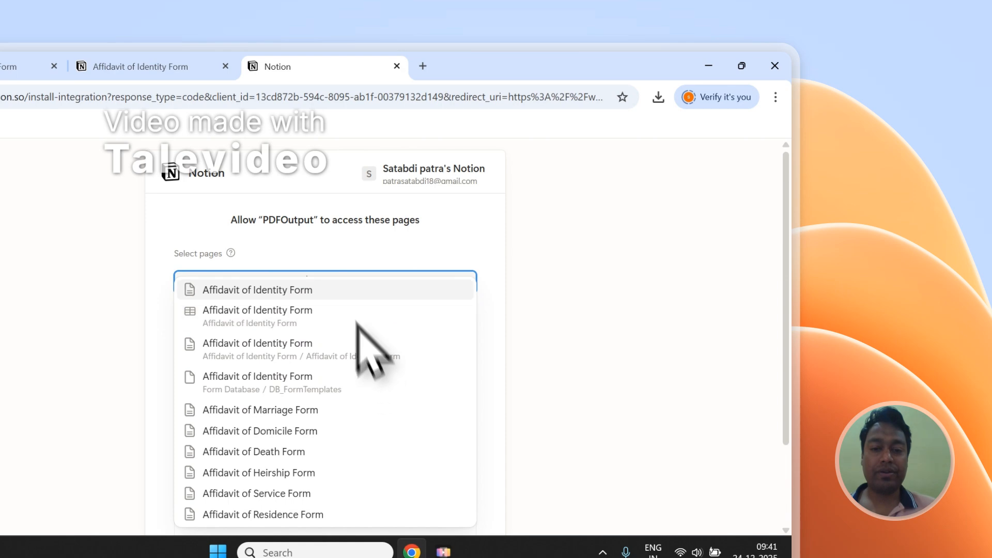
{"action": "left_click", "coordinate": [272, 289]}
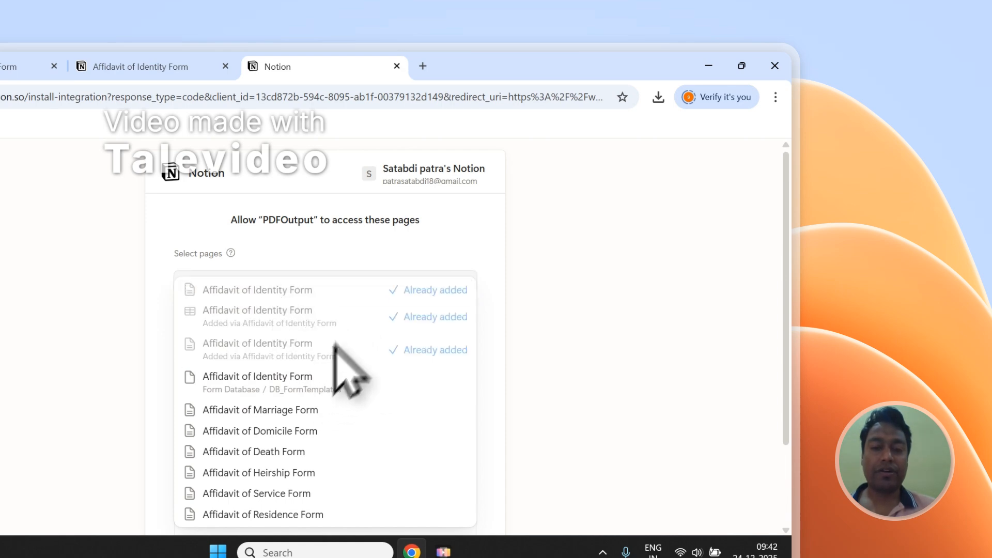
{"action": "left_click", "coordinate": [398, 246]}
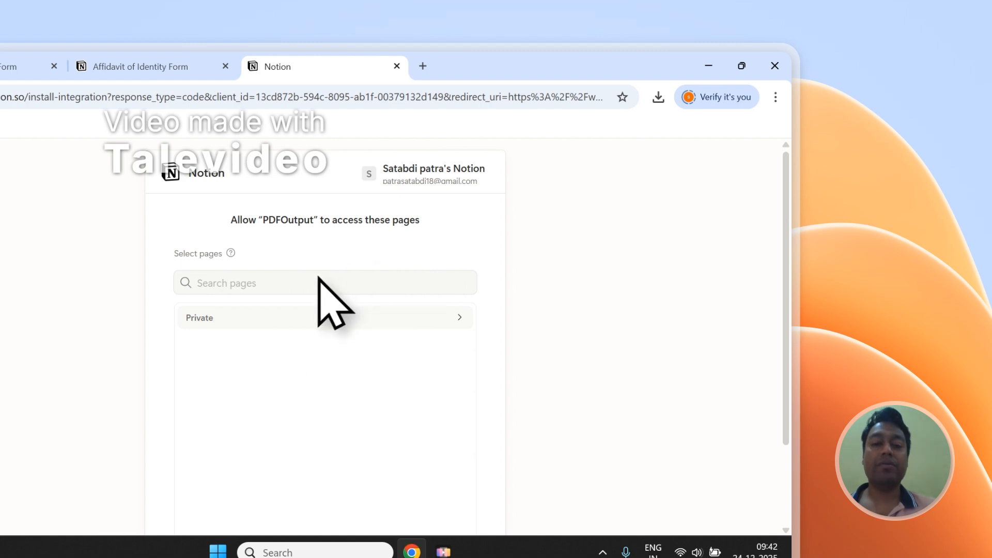
{"action": "left_click", "coordinate": [227, 289]}
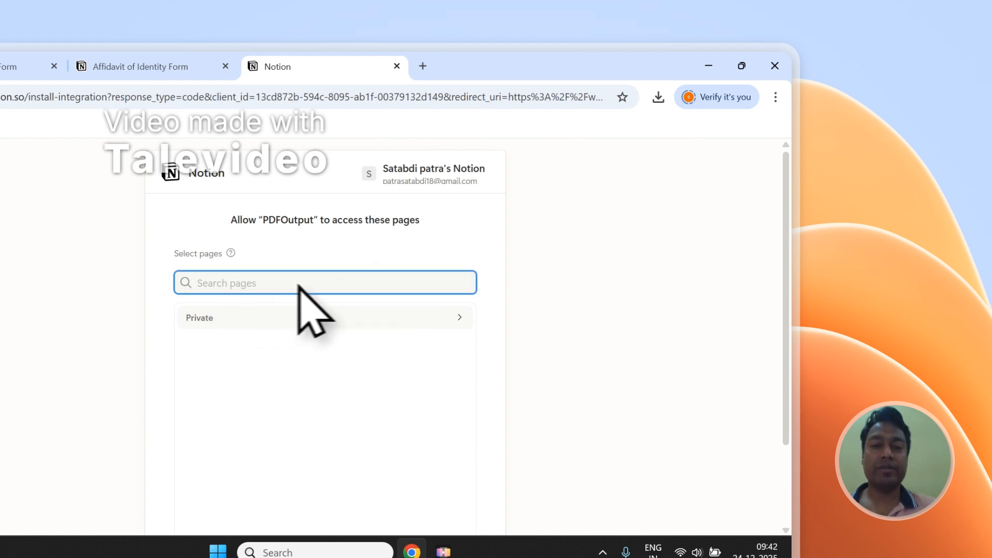
{"action": "scroll", "coordinate": [666, 310], "scroll_direction": "down", "scroll_amount": 2}
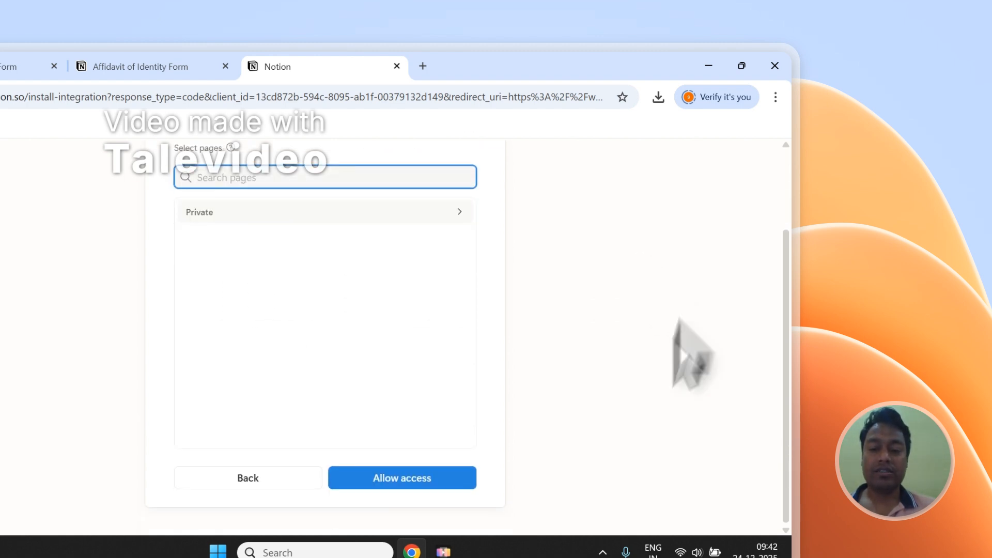
{"action": "left_click", "coordinate": [428, 479]}
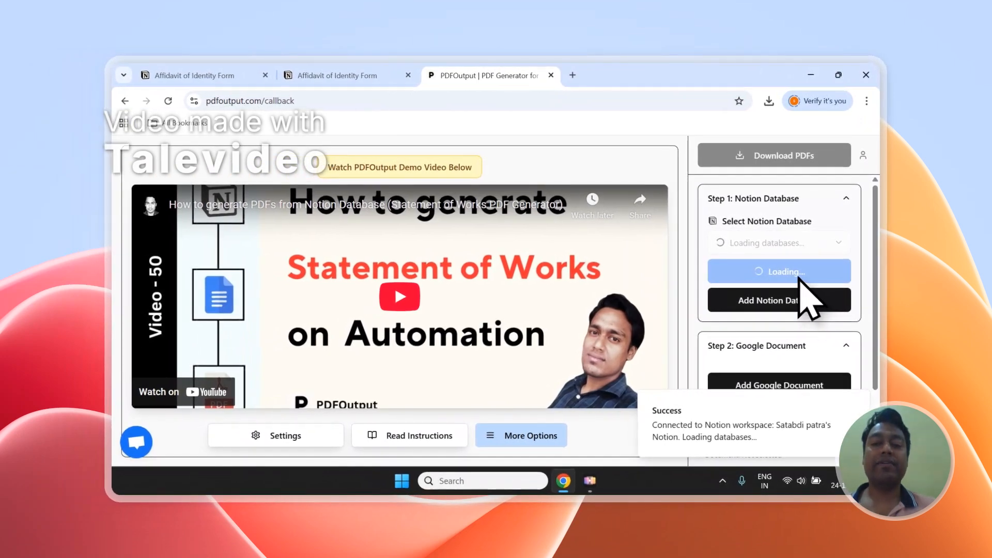
Reload the Notion databases in PDFOutput and choose Affidavit of Identity Form as the database.
{"action": "scroll", "coordinate": [794, 248], "scroll_direction": "down", "scroll_amount": 1}
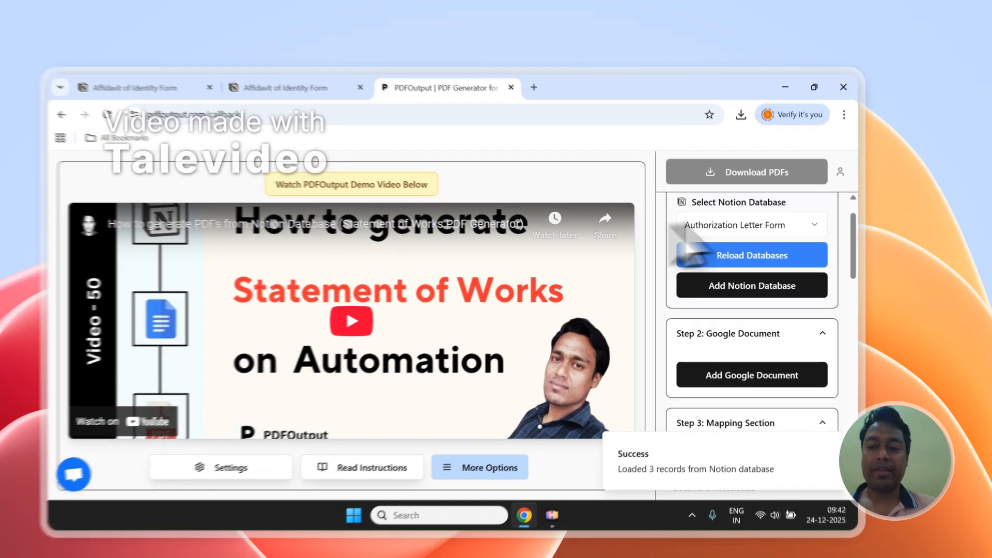
{"action": "left_click", "coordinate": [778, 205]}
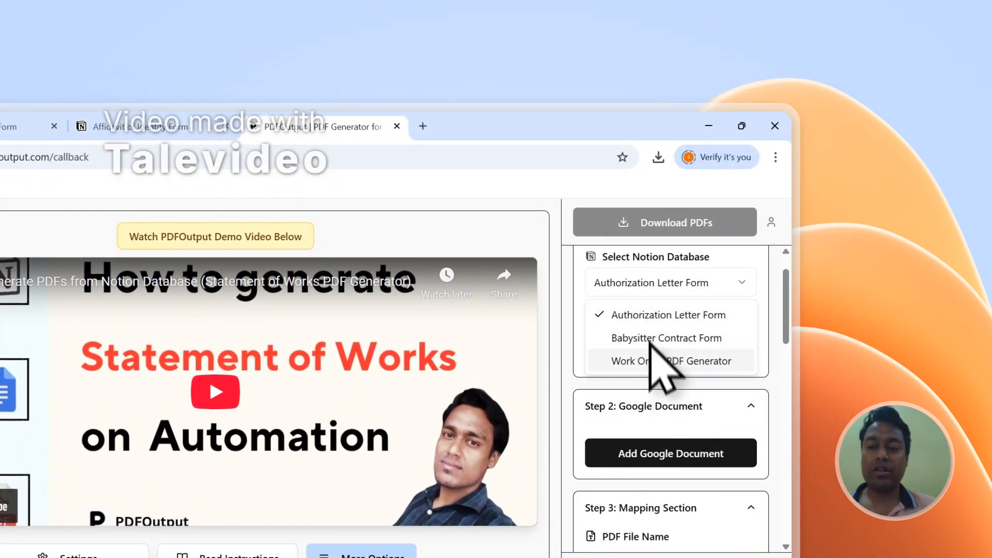
{"action": "left_click", "coordinate": [654, 289]}
{"action": "scroll", "coordinate": [660, 310], "scroll_direction": "up", "scroll_amount": 1}
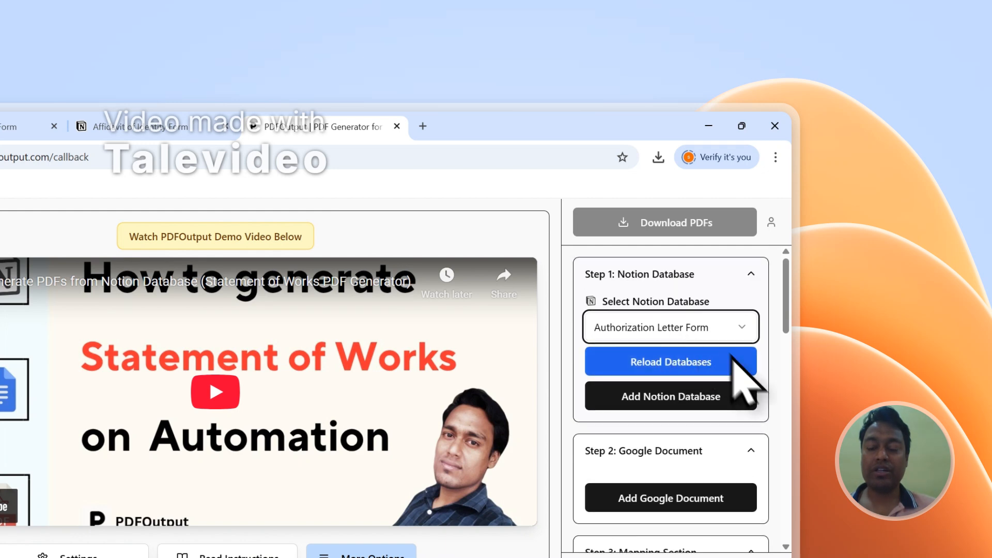
{"action": "left_click", "coordinate": [661, 367]}
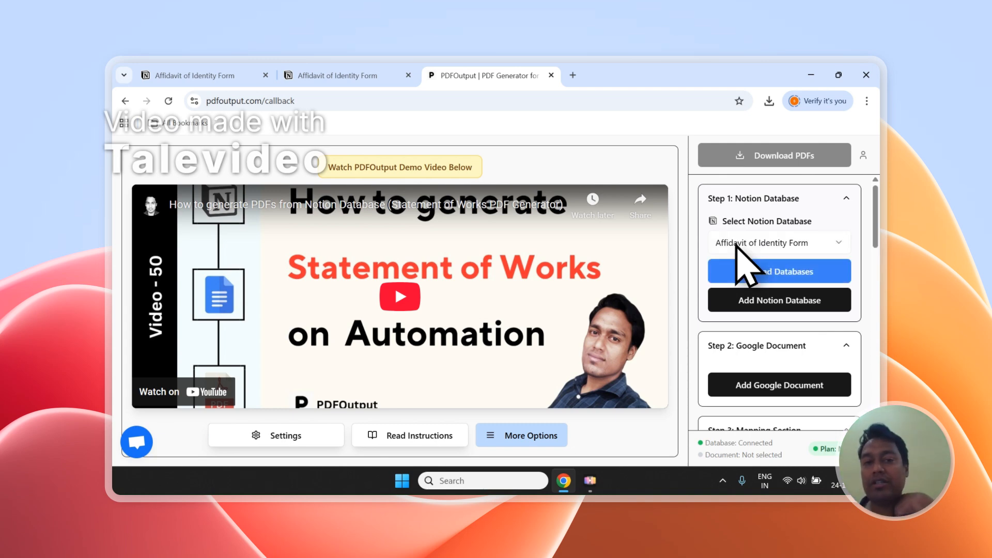
{"action": "left_click", "coordinate": [736, 244]}
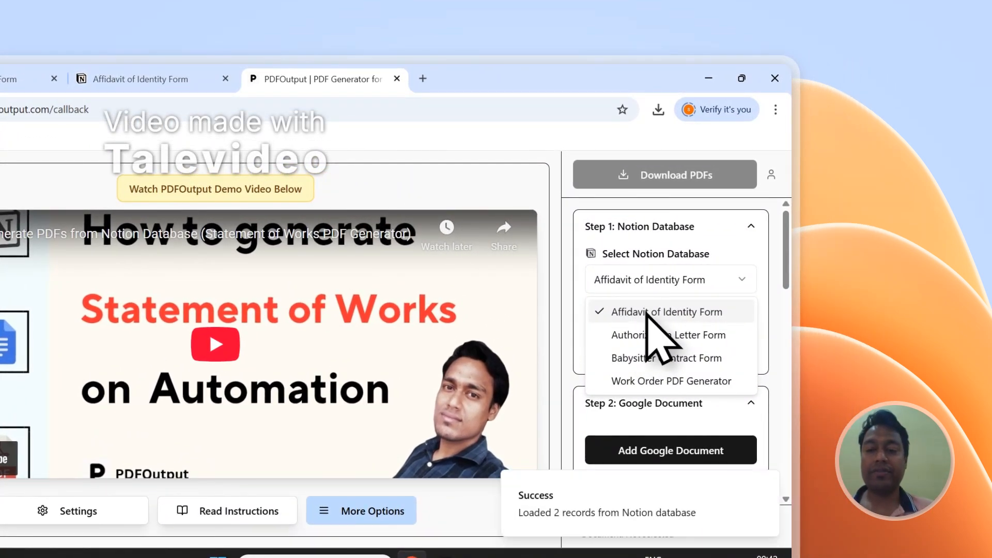
{"action": "left_click", "coordinate": [665, 313]}
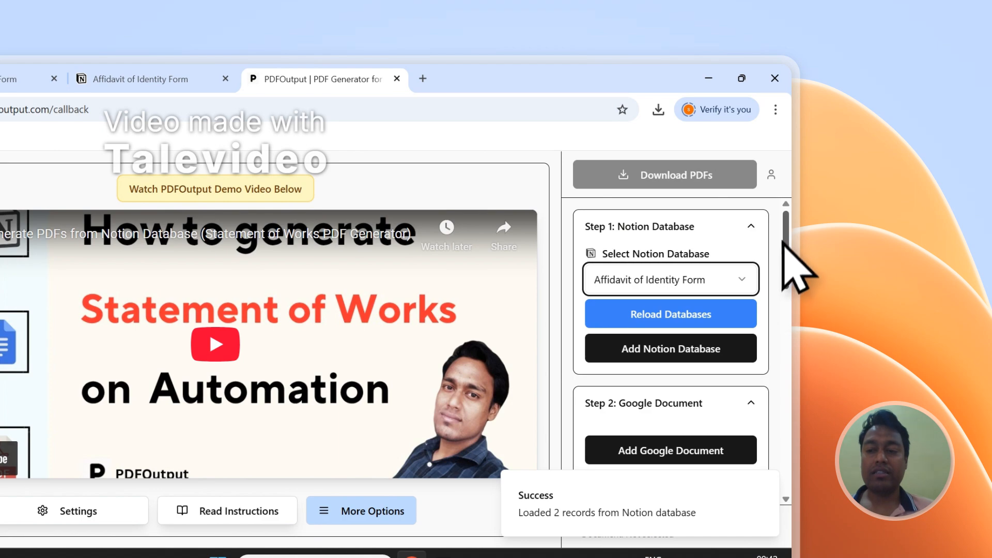
Review the properties of the selected database available for mapping to the document.
{"action": "scroll", "coordinate": [784, 243], "scroll_direction": "down", "scroll_amount": 5}
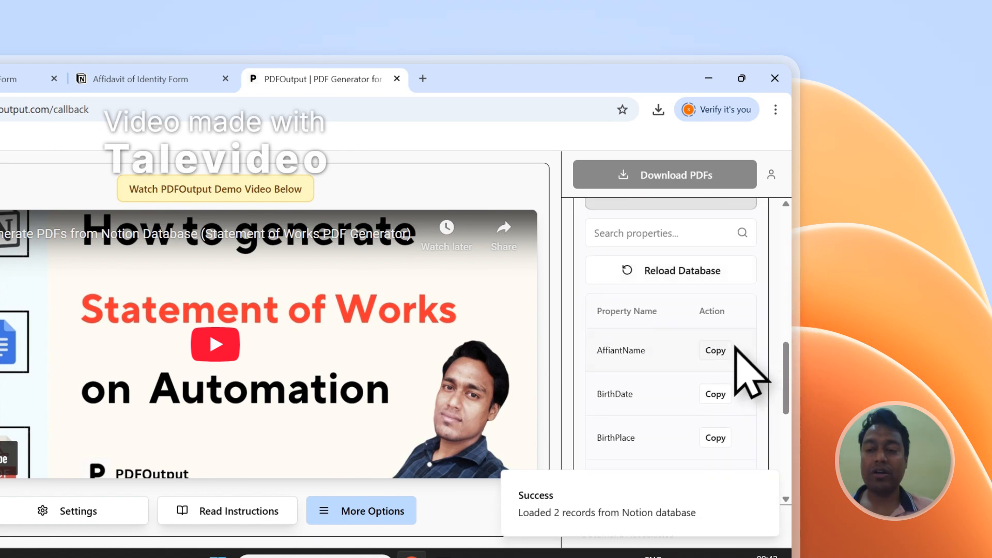
{"action": "scroll", "coordinate": [724, 375], "scroll_direction": "down", "scroll_amount": 6}
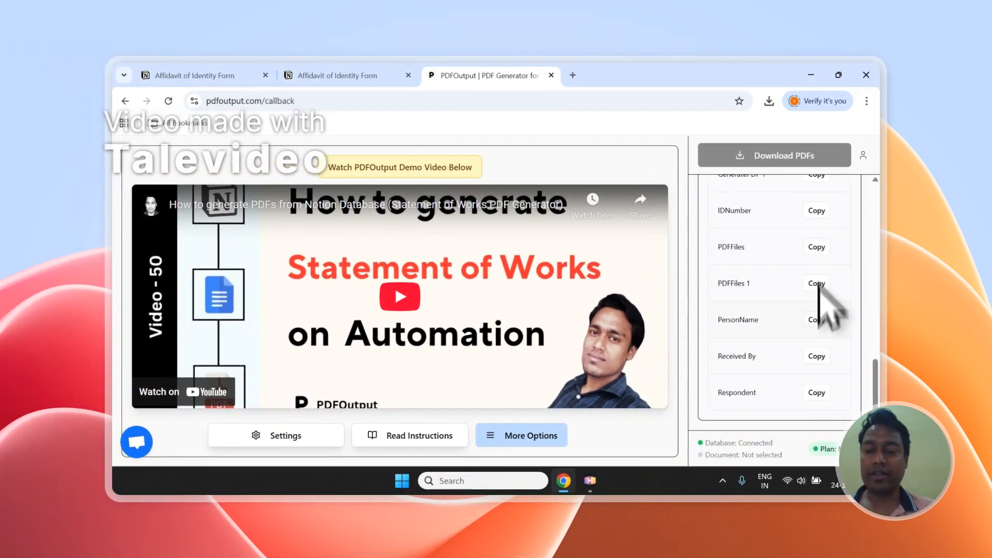
{"action": "scroll", "coordinate": [818, 286], "scroll_direction": "up", "scroll_amount": 10}
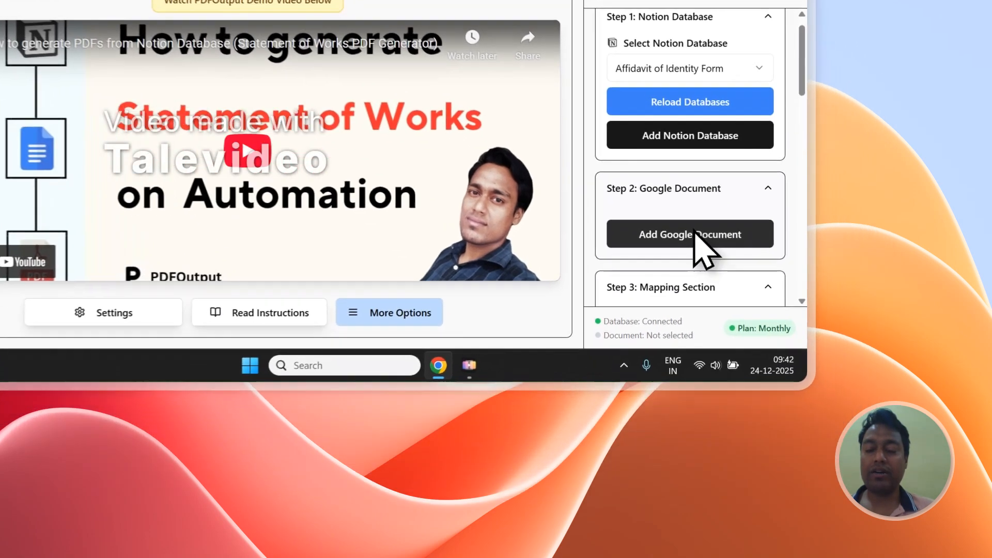
{"action": "left_click", "coordinate": [781, 364]}
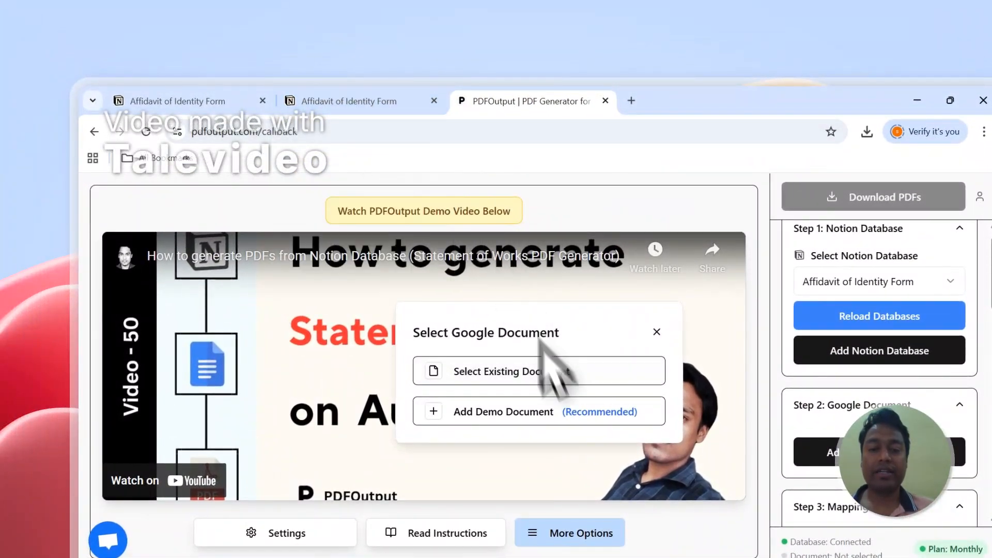
{"action": "left_click", "coordinate": [526, 370]}
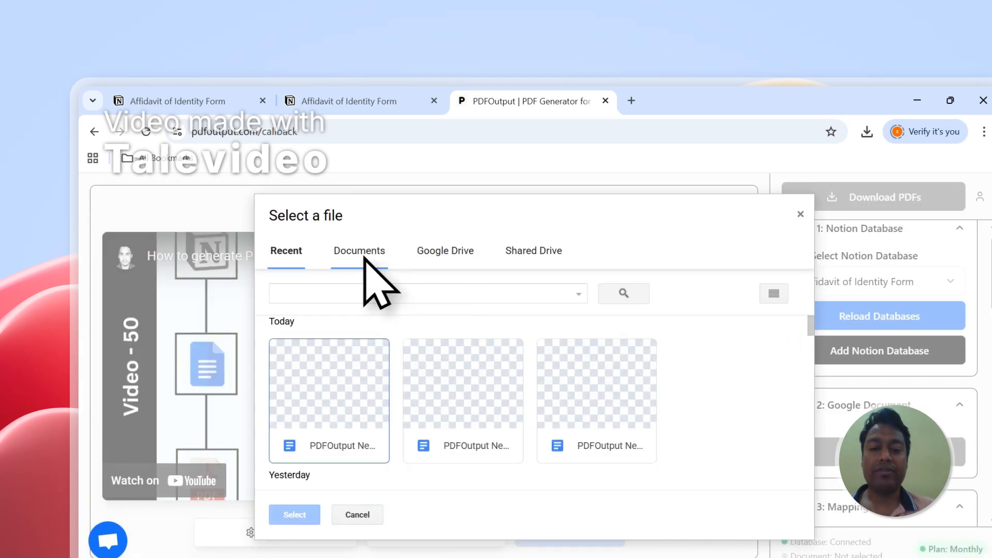
{"action": "left_click", "coordinate": [366, 262]}
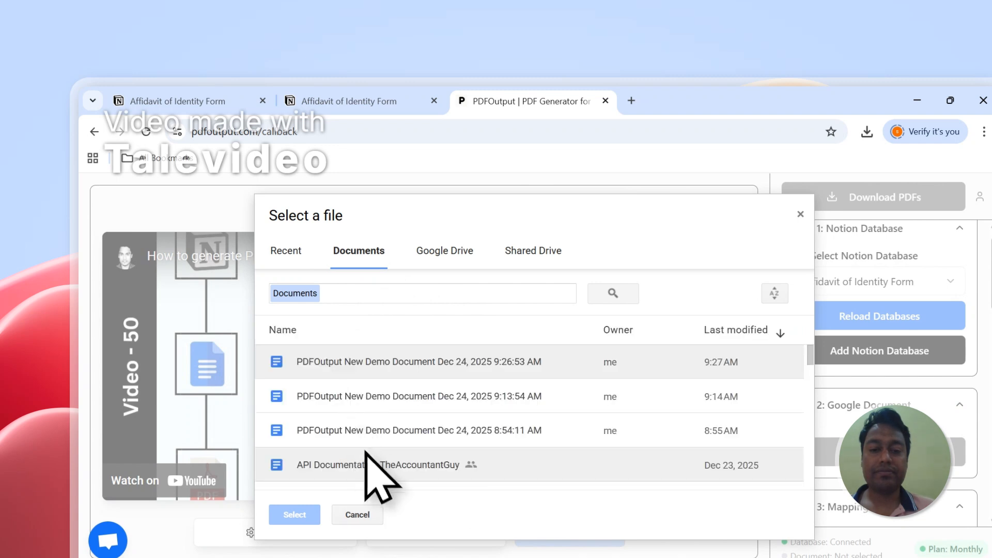
{"action": "left_click", "coordinate": [385, 402]}
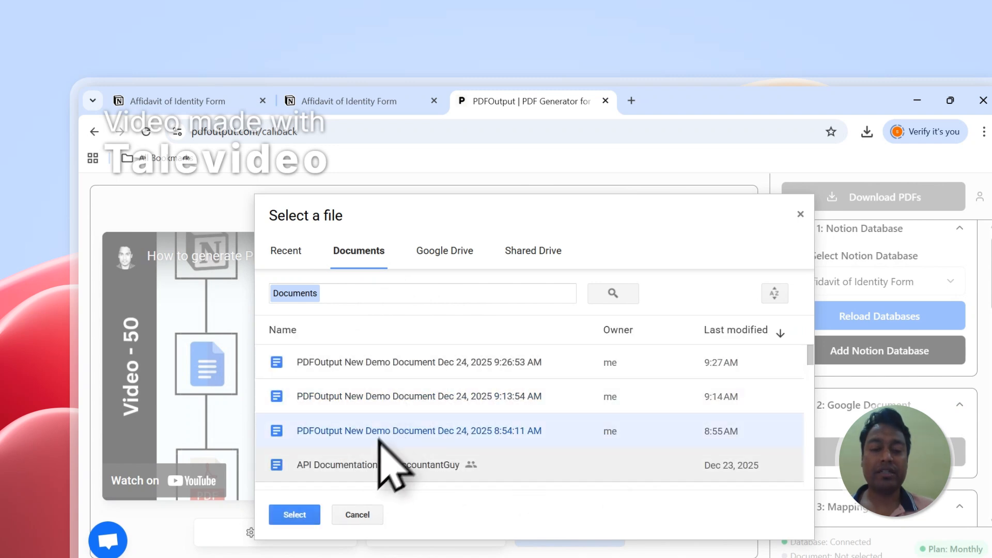
{"action": "left_click", "coordinate": [398, 363]}
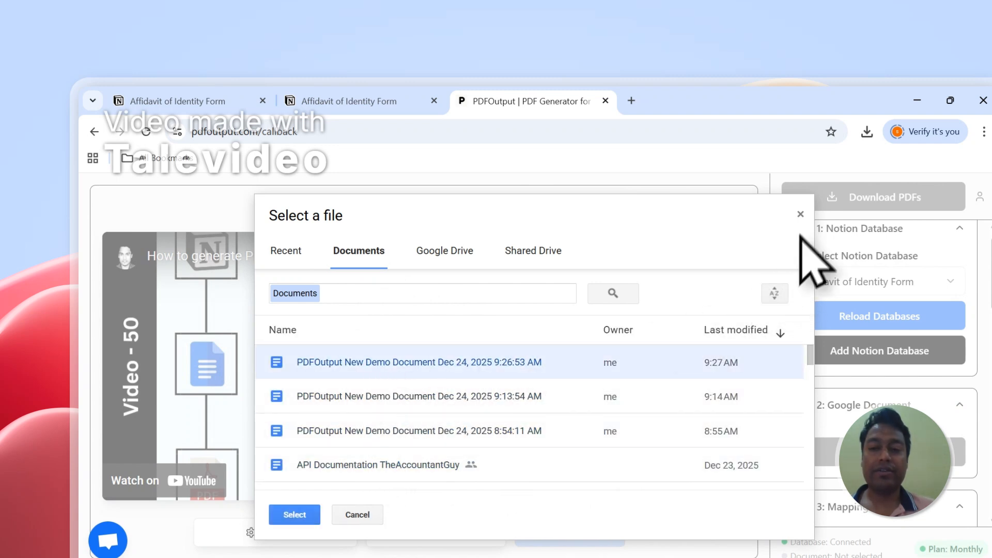
{"action": "left_click", "coordinate": [801, 215]}
Add the recommended demo document as the Google template and delete its welcome text above the Placeholders heading.
{"action": "left_click", "coordinate": [835, 444]}
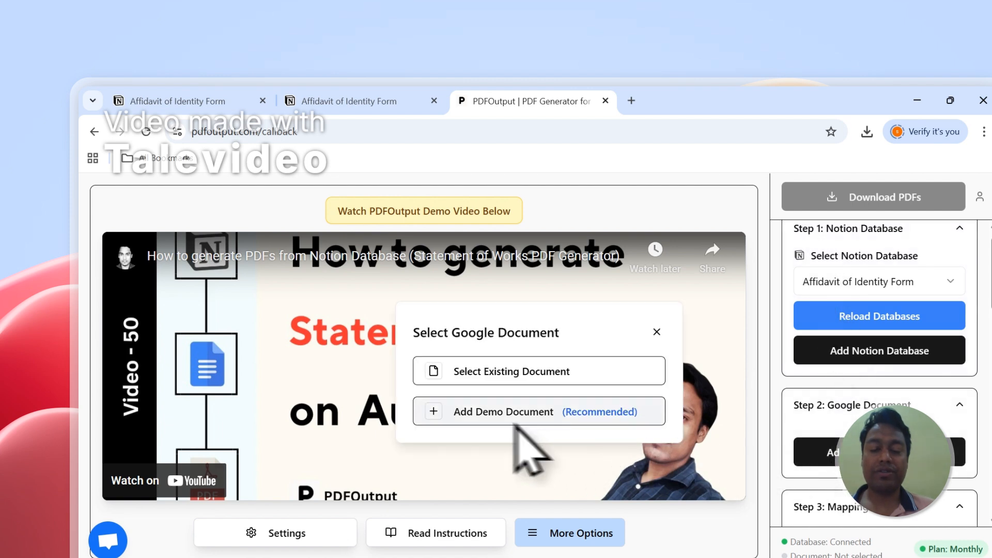
{"action": "left_click", "coordinate": [503, 413]}
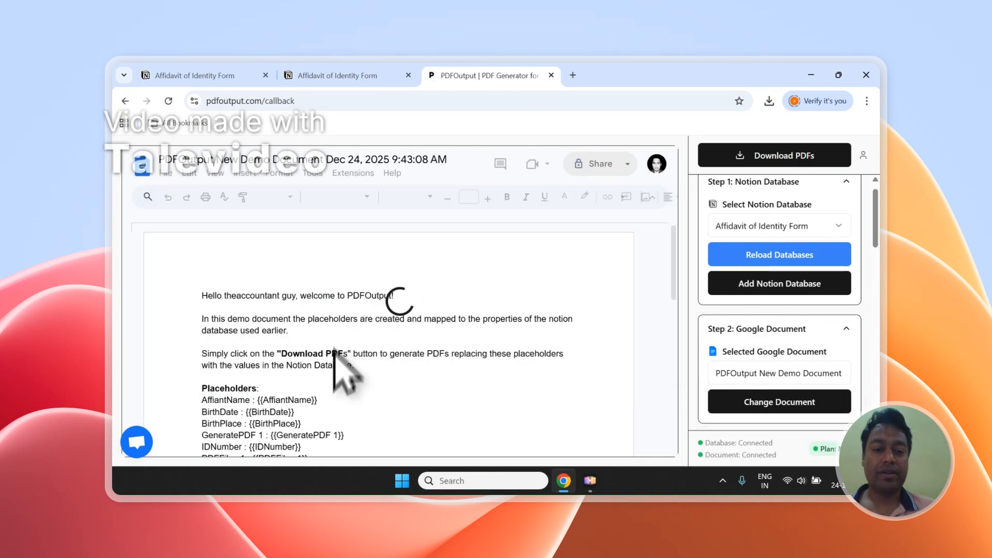
{"action": "left_click_drag", "start_coordinate": [369, 366], "coordinate": [234, 305]}
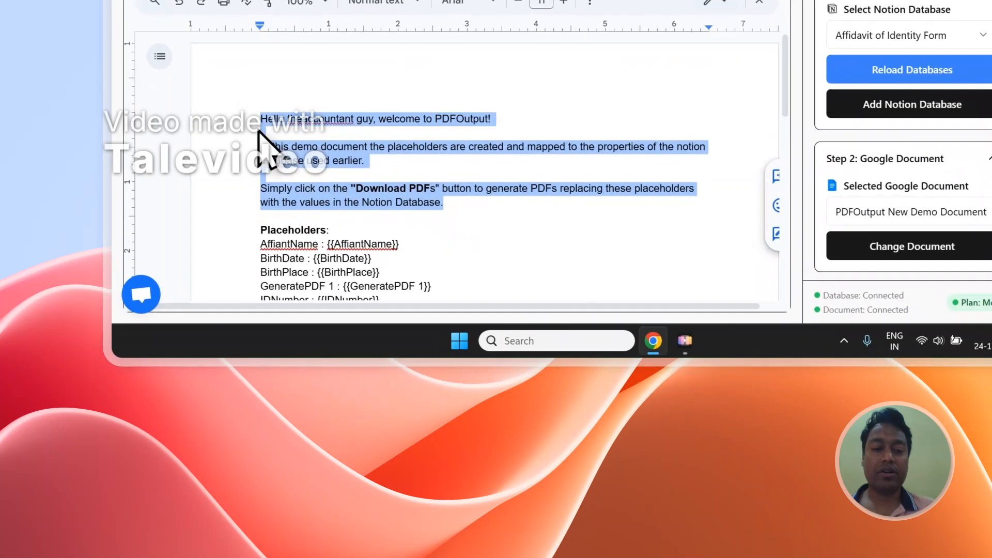
{"action": "key", "text": "BackSpace"}
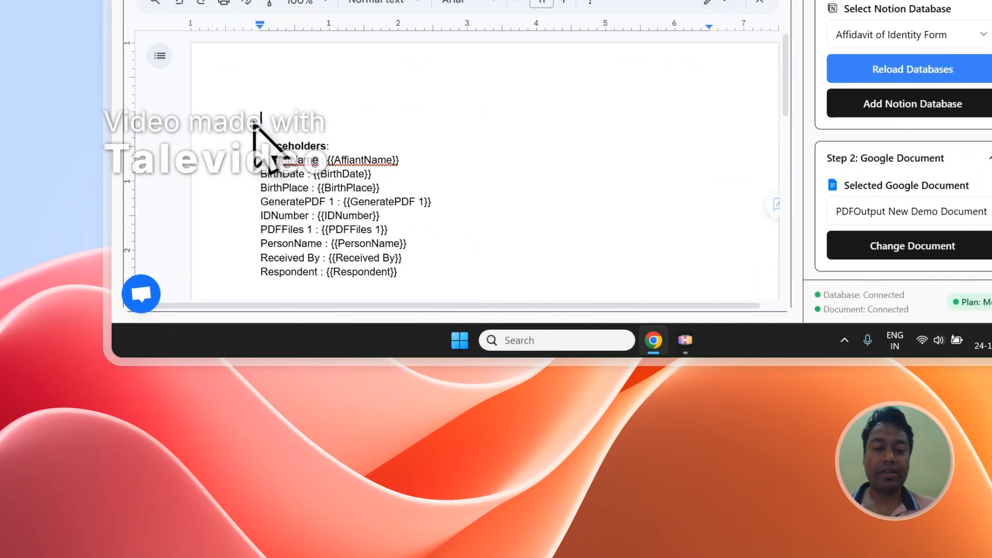
{"action": "key", "text": "BackSpace"}
{"action": "key", "text": "BackSpace"}
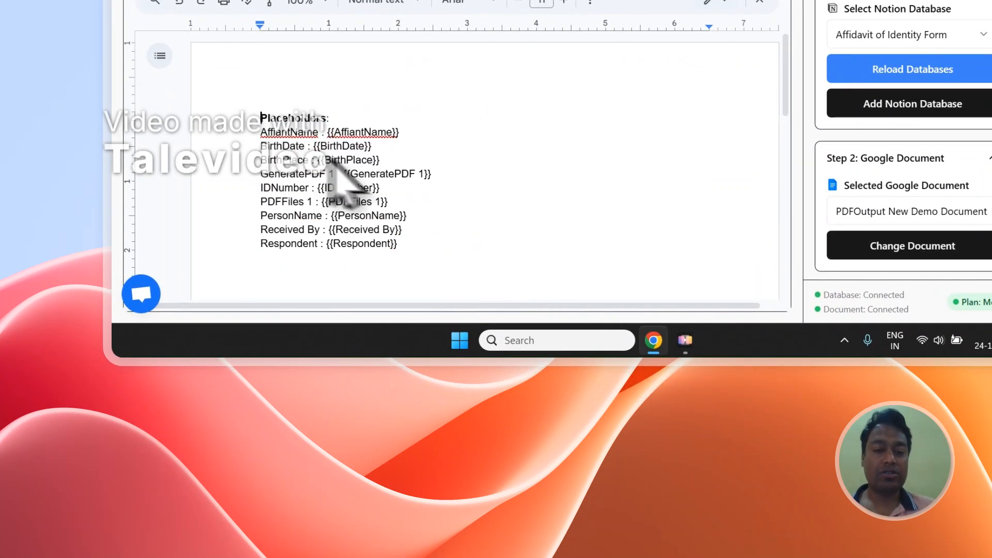
Delete the GeneratePDF 1 and PDFFiles 1 placeholder lines from the template document.
{"action": "left_click_drag", "start_coordinate": [433, 176], "coordinate": [295, 177]}
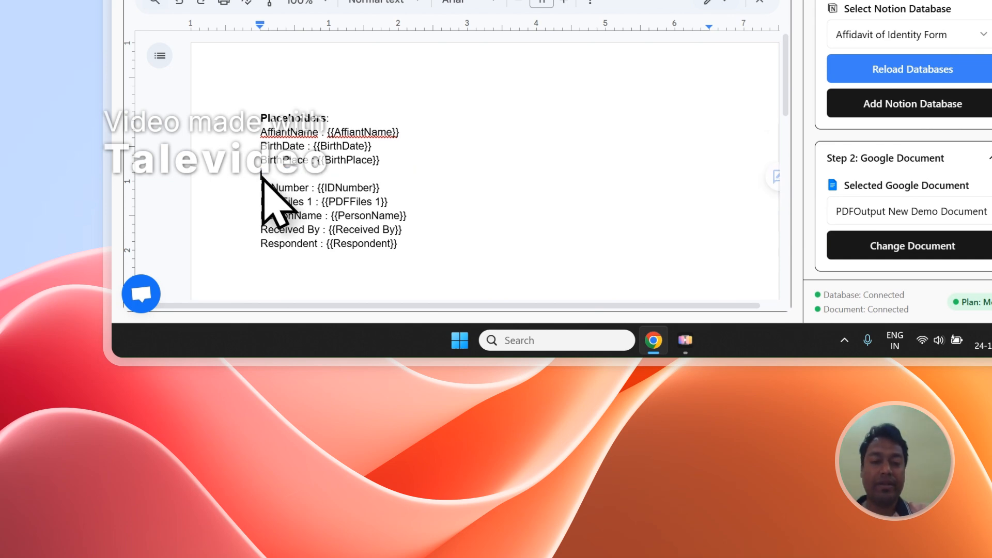
{"action": "key", "text": "BackSpace"}
{"action": "left_click_drag", "start_coordinate": [386, 188], "coordinate": [258, 189]}
{"action": "key", "text": "BackSpace"}
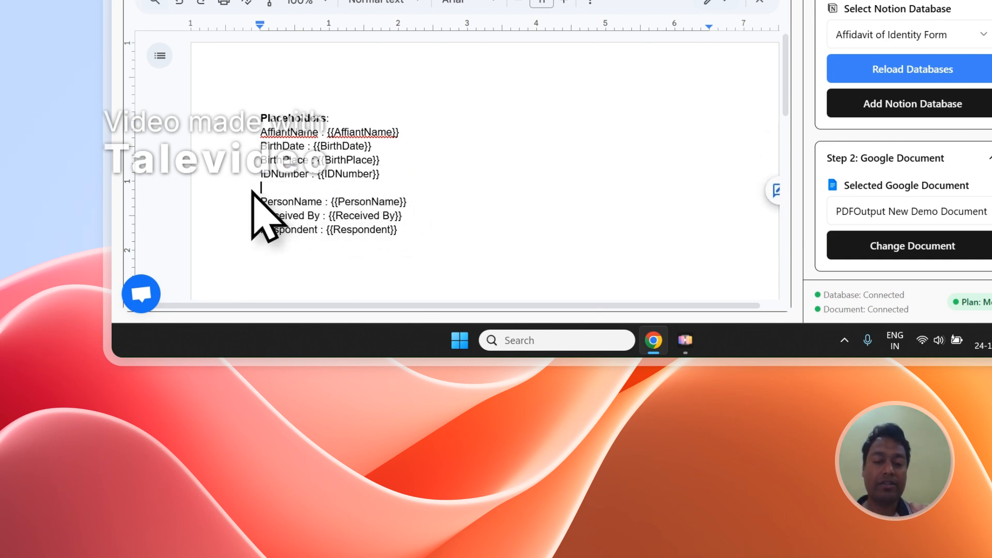
{"action": "key", "text": "BackSpace"}
Compare the template's placeholders, such as BirthPlace and AffiantName, with the matching columns of the Notion Responses table.
{"action": "left_click", "coordinate": [385, 75]}
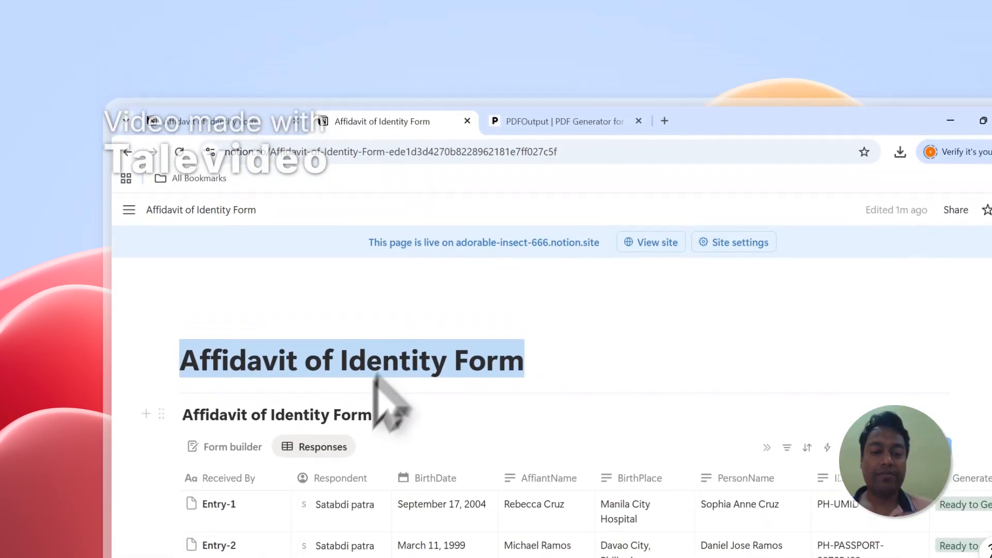
{"action": "scroll", "coordinate": [398, 436], "scroll_direction": "down", "scroll_amount": 3}
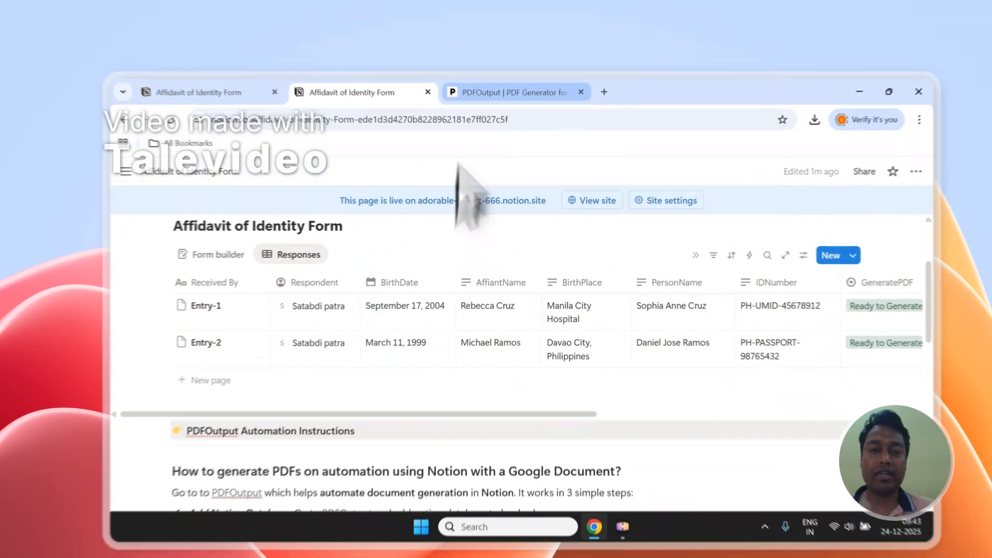
{"action": "left_click", "coordinate": [485, 75]}
{"action": "left_click_drag", "start_coordinate": [353, 306], "coordinate": [341, 306]}
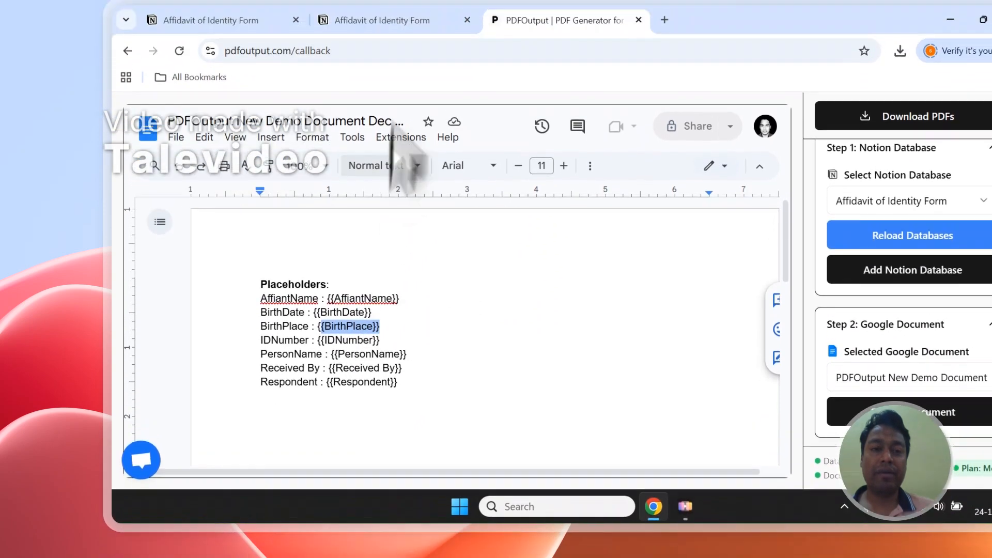
{"action": "left_click", "coordinate": [403, 128]}
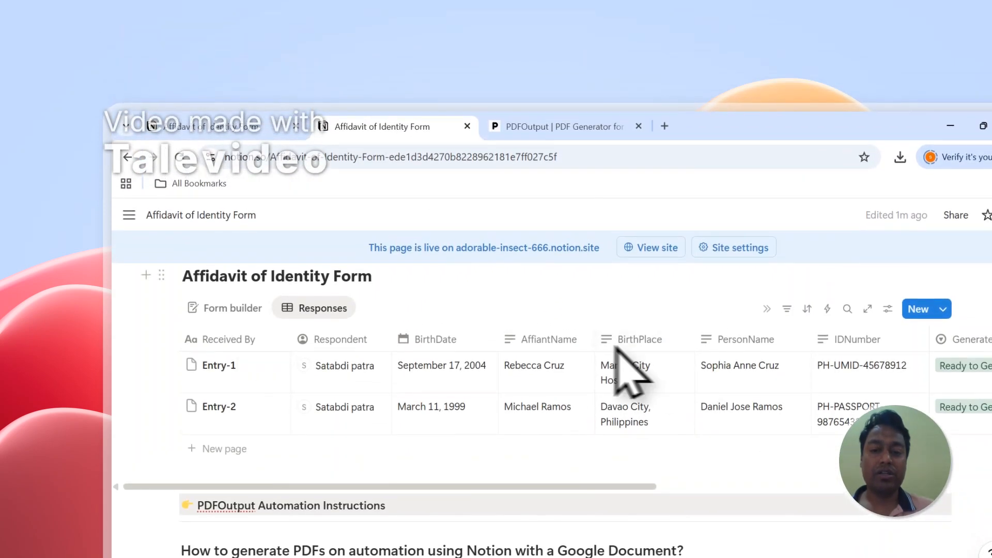
{"action": "left_click", "coordinate": [558, 126]}
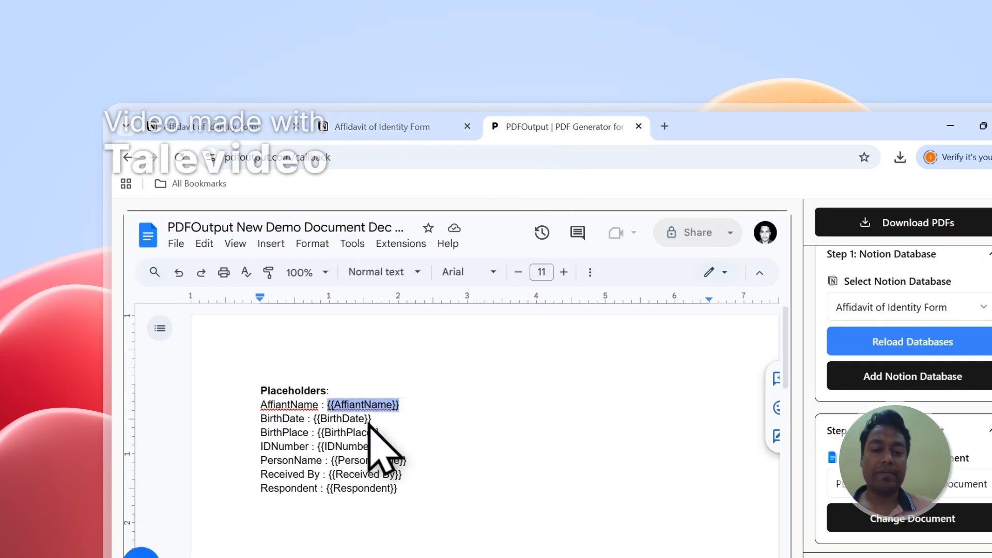
{"action": "left_click", "coordinate": [396, 121]}
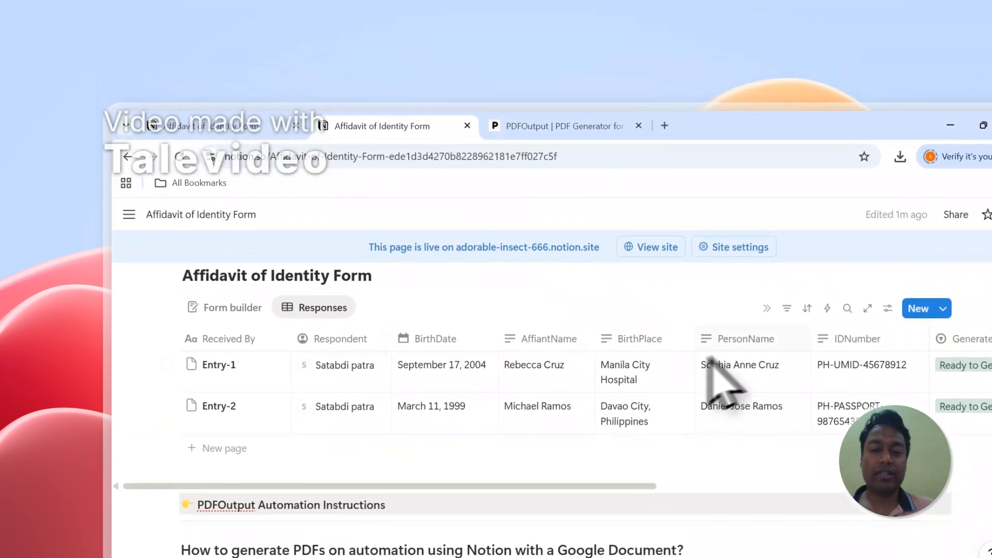
{"action": "left_click", "coordinate": [503, 129]}
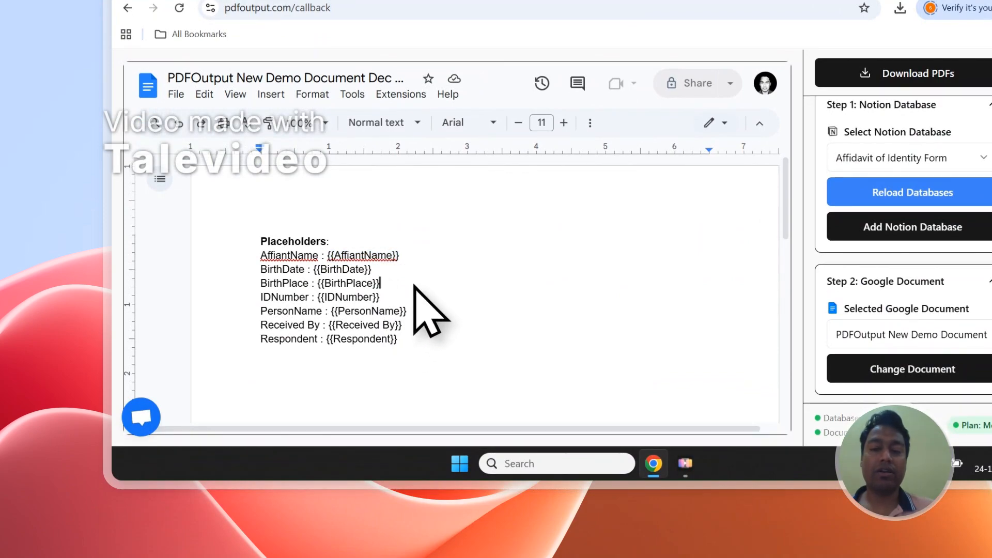
Copy the BirthPlace placeholder and add the line "Birth Place - {{BirthPlace}}" below the placeholder list in the document.
{"action": "scroll", "coordinate": [908, 276], "scroll_direction": "down", "scroll_amount": 10}
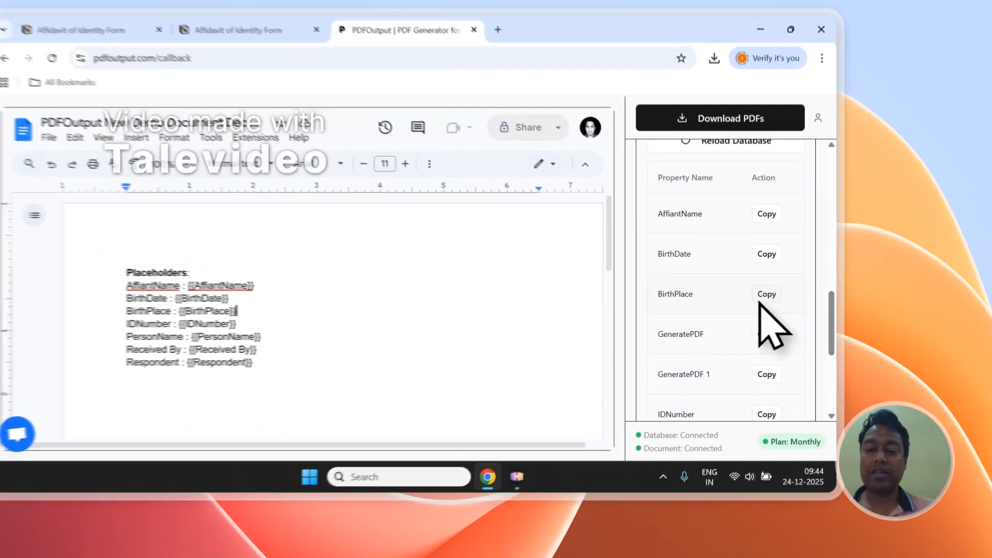
{"action": "left_click", "coordinate": [817, 315]}
{"action": "left_click", "coordinate": [362, 416]}
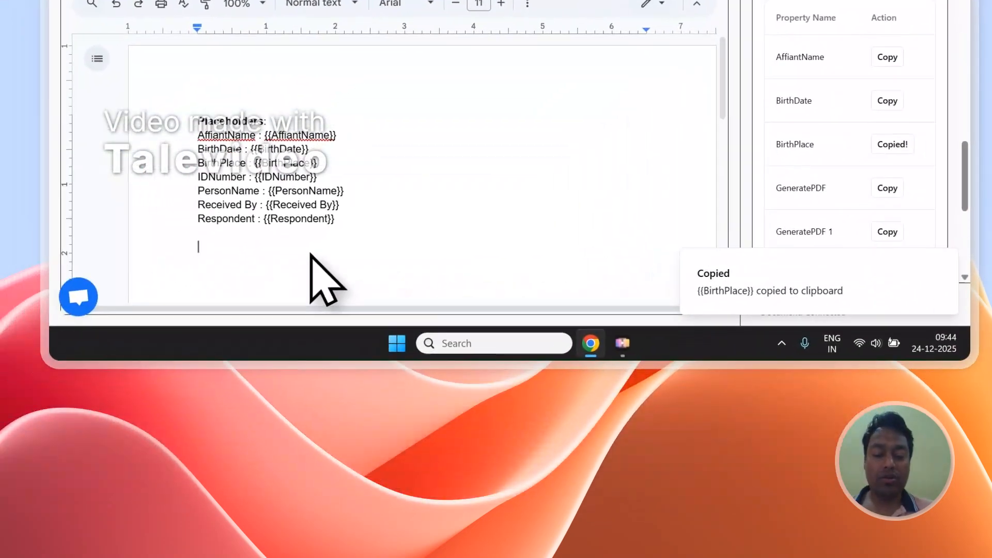
{"action": "type", "text": "Birth Place - {{BirthPlace"}
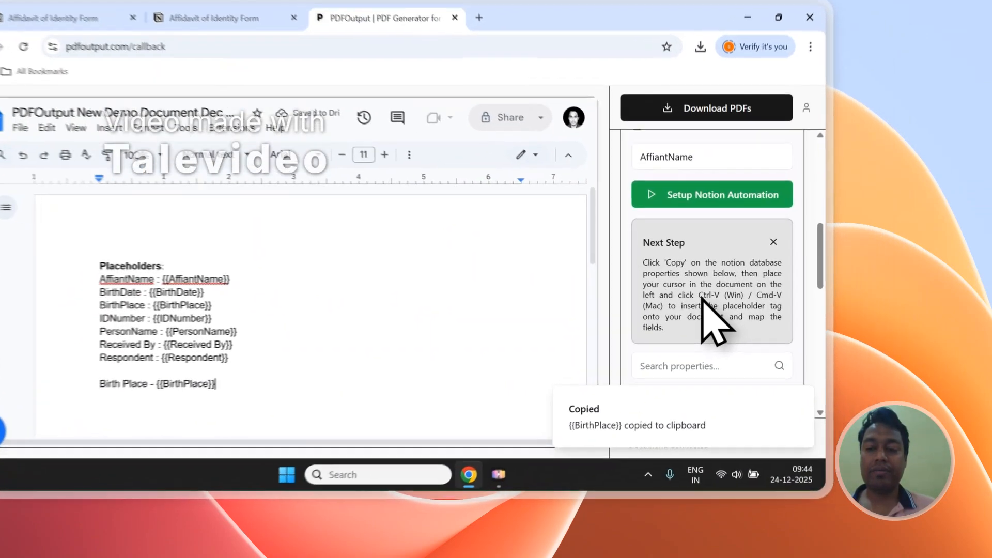
{"action": "left_click_drag", "start_coordinate": [768, 321], "coordinate": [736, 332]}
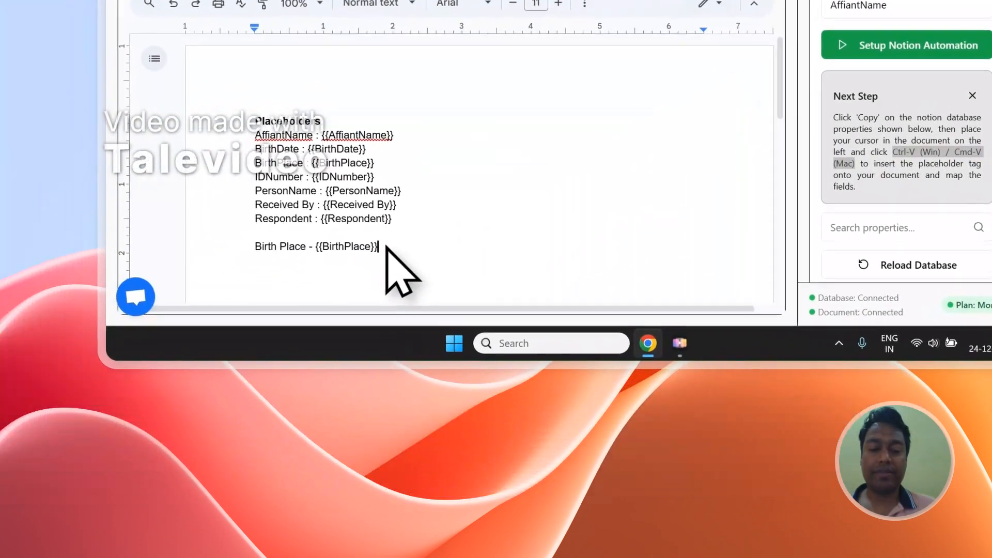
Copy the Respondent placeholder and paste {{Respondent}} on a new line under the Birth Place line.
{"action": "scroll", "coordinate": [909, 217], "scroll_direction": "down", "scroll_amount": 10}
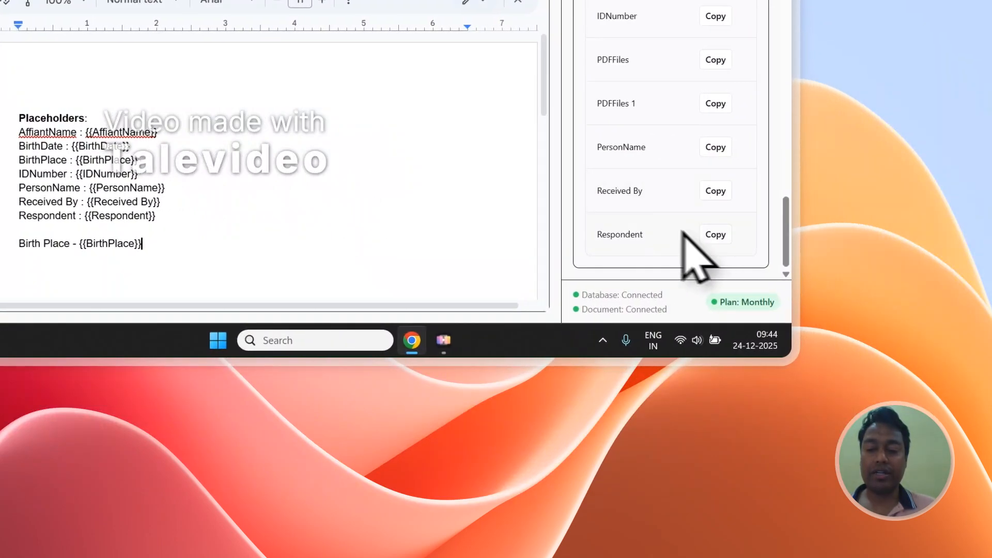
{"action": "left_click", "coordinate": [715, 234]}
{"action": "left_click", "coordinate": [179, 271]}
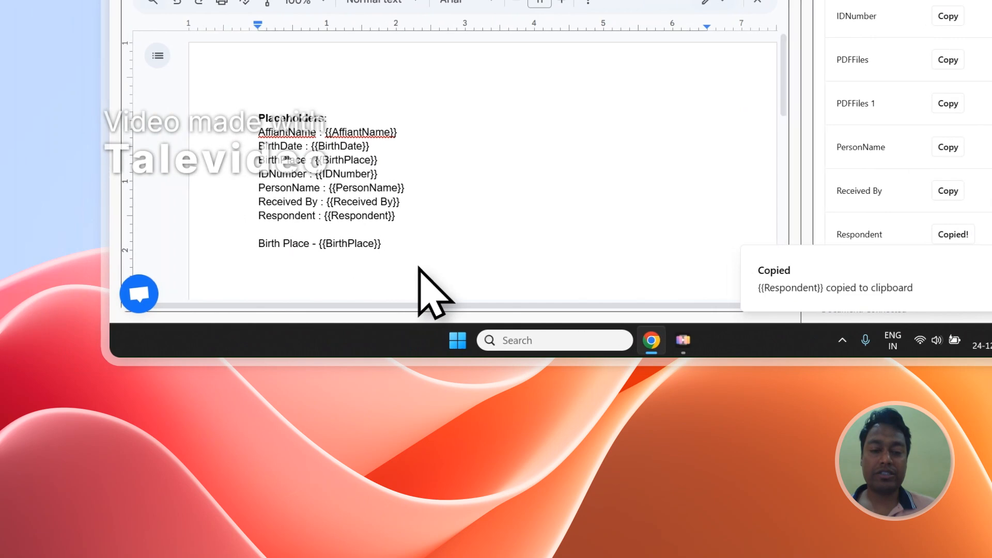
{"action": "key", "text": "ctrl+v"}
{"action": "left_click_drag", "start_coordinate": [331, 258], "coordinate": [268, 243]}
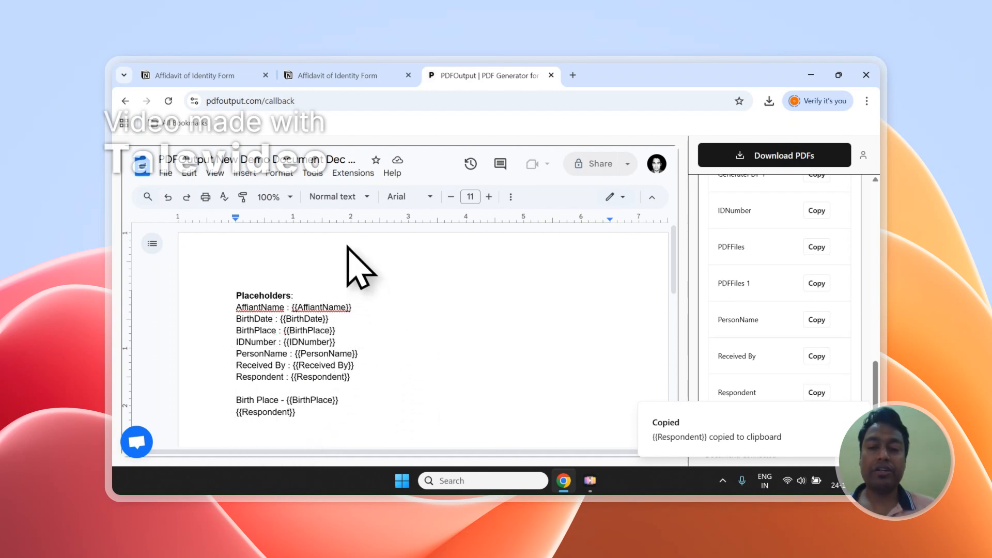
Choose AffiantName as the PDF file name in the Mapping Section, checking the Notion table's columns for reference.
{"action": "scroll", "coordinate": [842, 321], "scroll_direction": "up", "scroll_amount": 10}
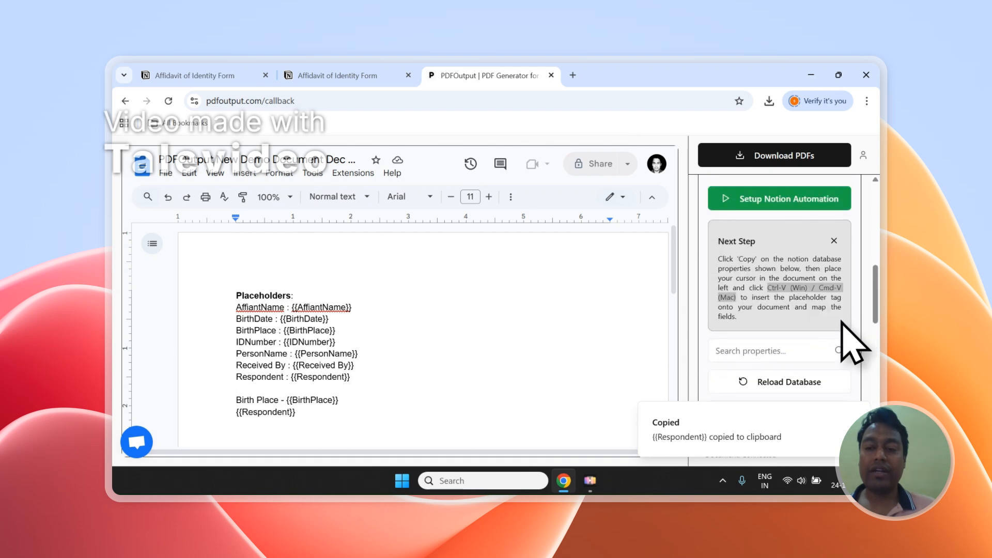
{"action": "scroll", "coordinate": [837, 320], "scroll_direction": "up", "scroll_amount": 2}
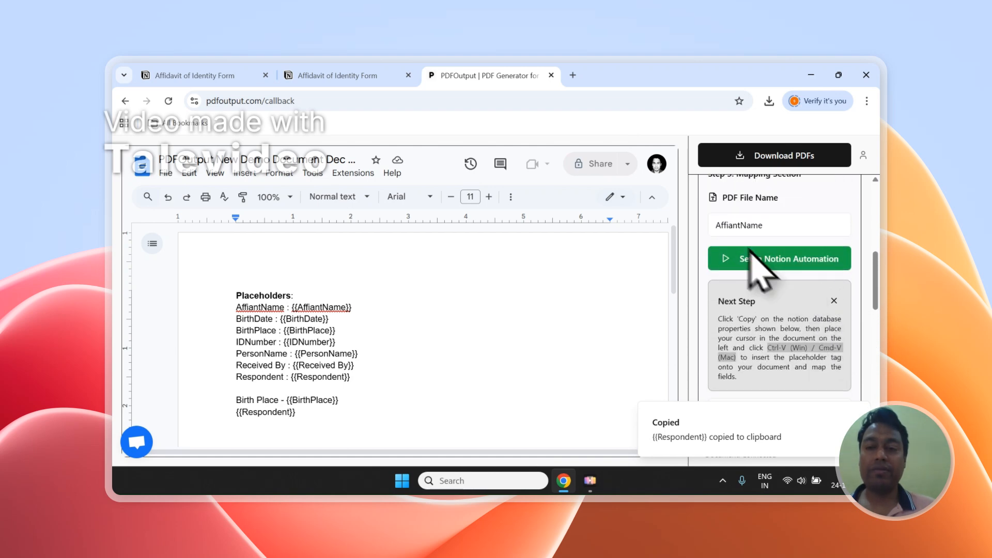
{"action": "left_click", "coordinate": [387, 75]}
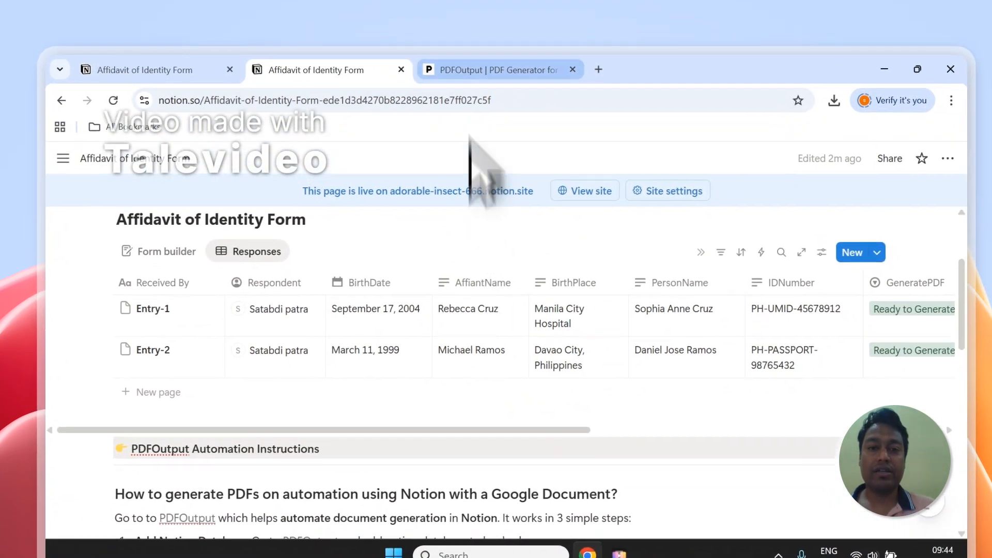
{"action": "left_click", "coordinate": [480, 58]}
{"action": "left_click", "coordinate": [840, 239]}
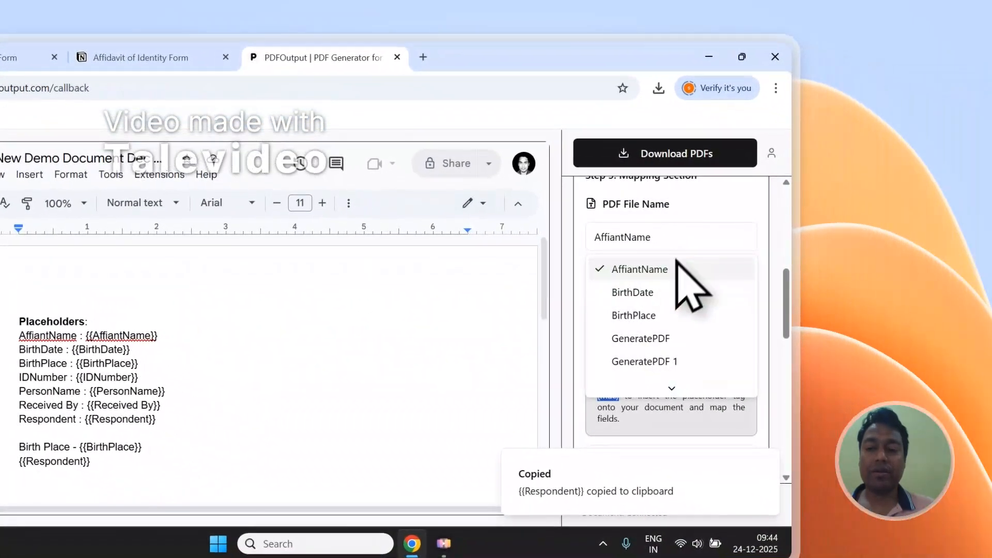
{"action": "left_click", "coordinate": [671, 266]}
Generate and download the PDFs for the Affidavit of Identity Form database with the demo document.
{"action": "scroll", "coordinate": [673, 289], "scroll_direction": "up", "scroll_amount": 3}
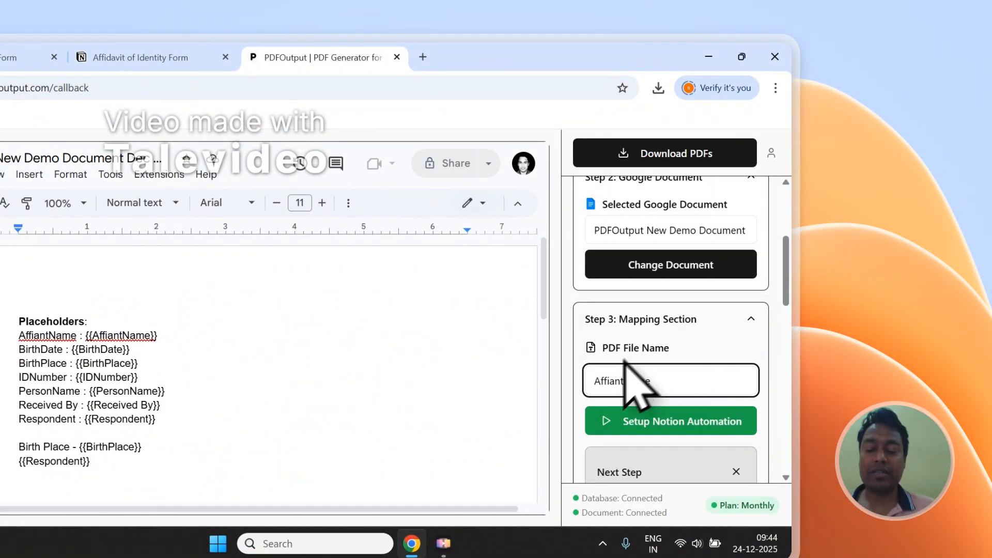
{"action": "scroll", "coordinate": [648, 385], "scroll_direction": "up", "scroll_amount": 4}
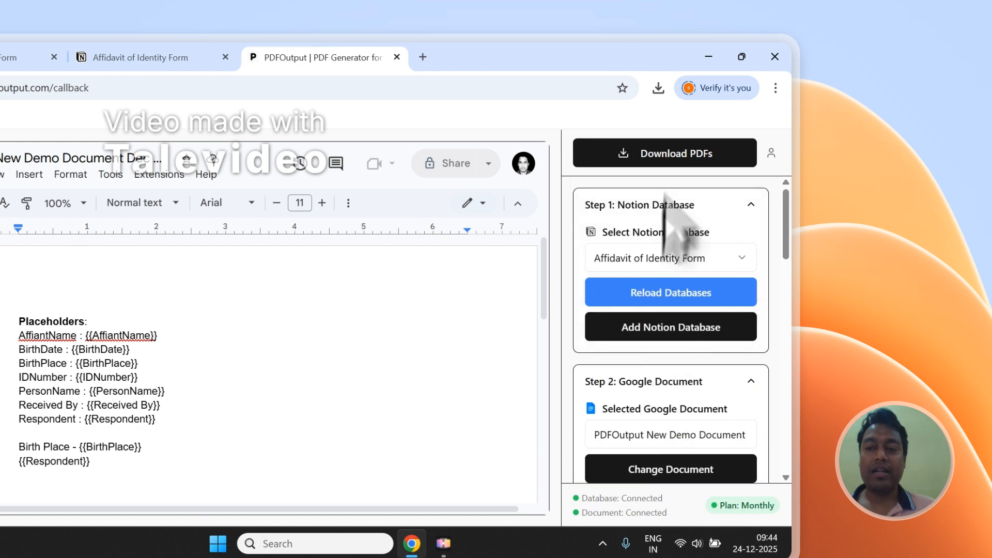
{"action": "left_click", "coordinate": [675, 155]}
Switch to the Affidavit of Identity Form database in Notion and unfreeze the table columns from the IDNumber column.
{"action": "left_click", "coordinate": [135, 58]}
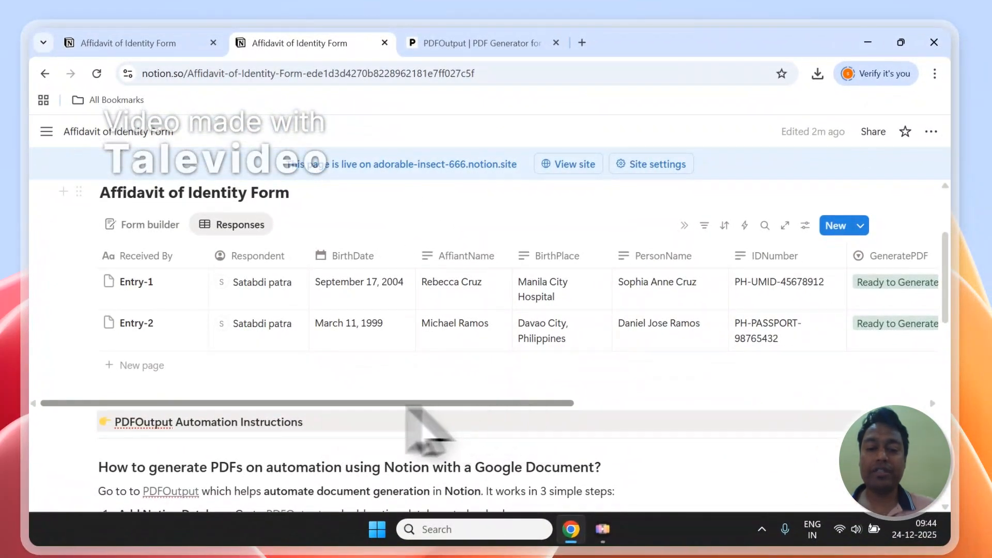
{"action": "left_click_drag", "start_coordinate": [406, 403], "coordinate": [447, 404]}
{"action": "left_click_drag", "start_coordinate": [681, 407], "coordinate": [484, 405]}
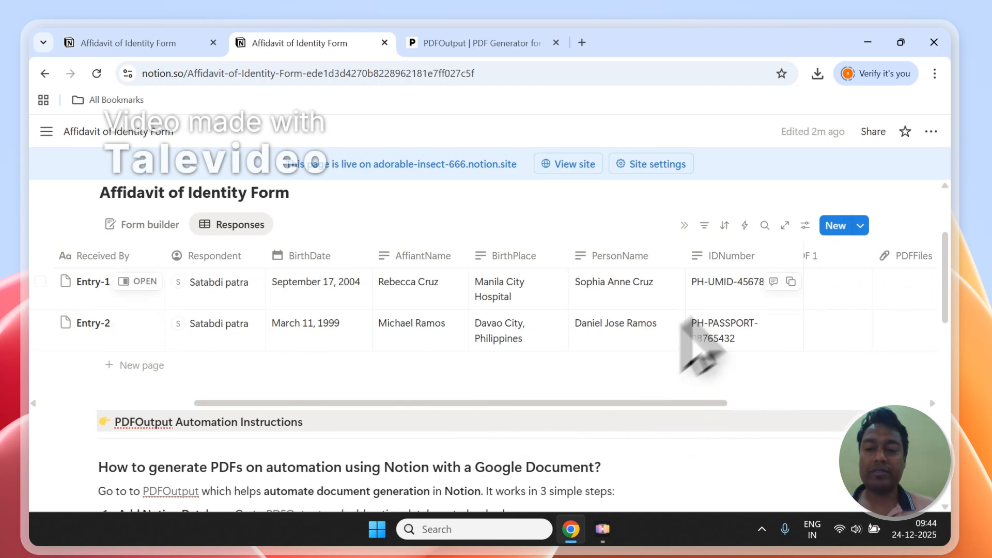
{"action": "left_click", "coordinate": [725, 258]}
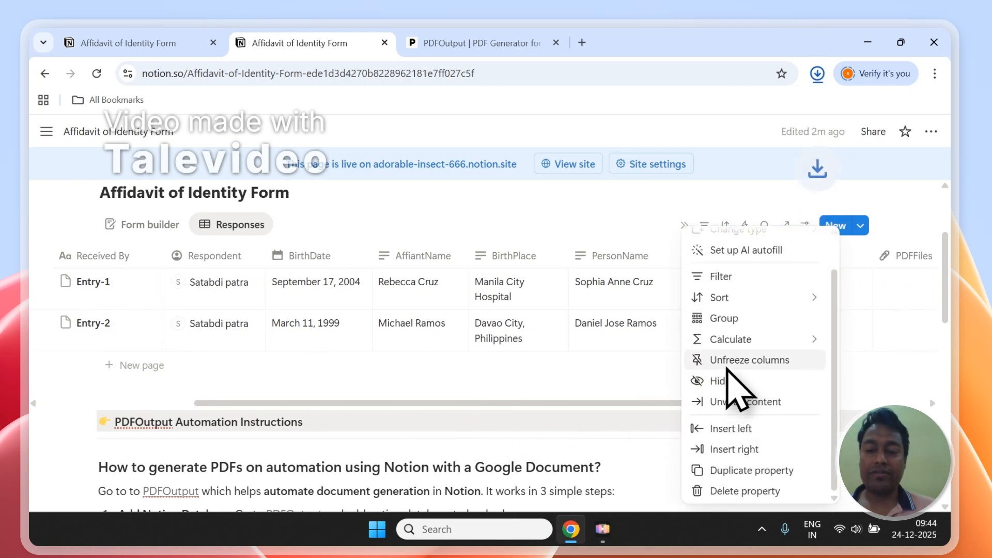
{"action": "left_click", "coordinate": [725, 357]}
{"action": "left_click_drag", "start_coordinate": [697, 404], "coordinate": [893, 402]}
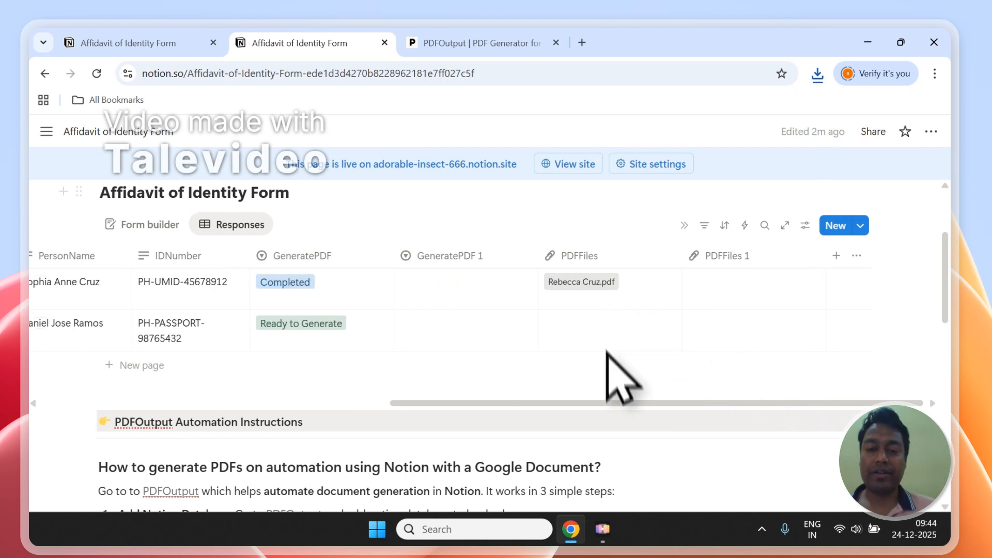
Move the PDFFiles column beside GeneratePDF and delete the duplicate GeneratePDF 1 and PDFFiles 1 properties.
{"action": "left_click_drag", "start_coordinate": [606, 261], "coordinate": [465, 264]}
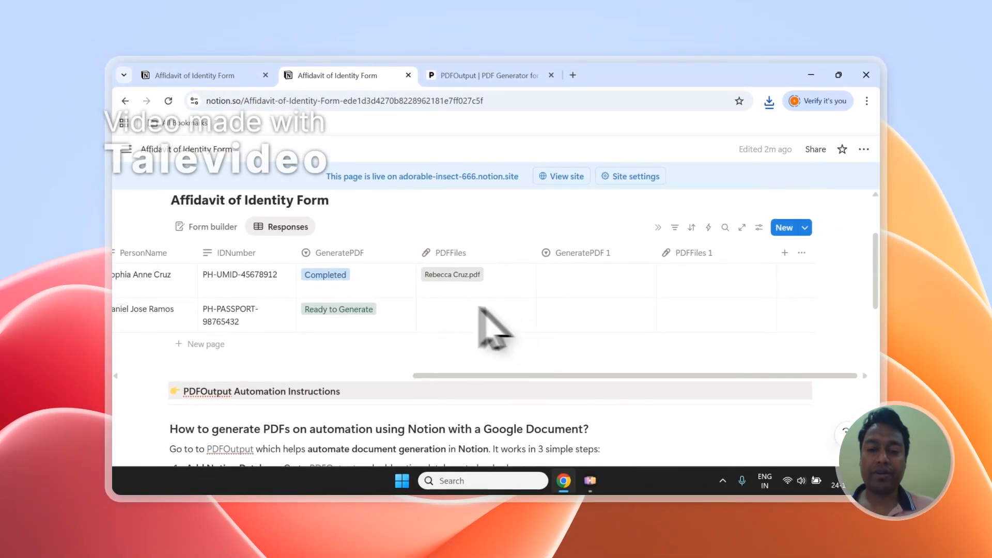
{"action": "left_click", "coordinate": [582, 252]}
{"action": "scroll", "coordinate": [584, 310], "scroll_direction": "down", "scroll_amount": 1}
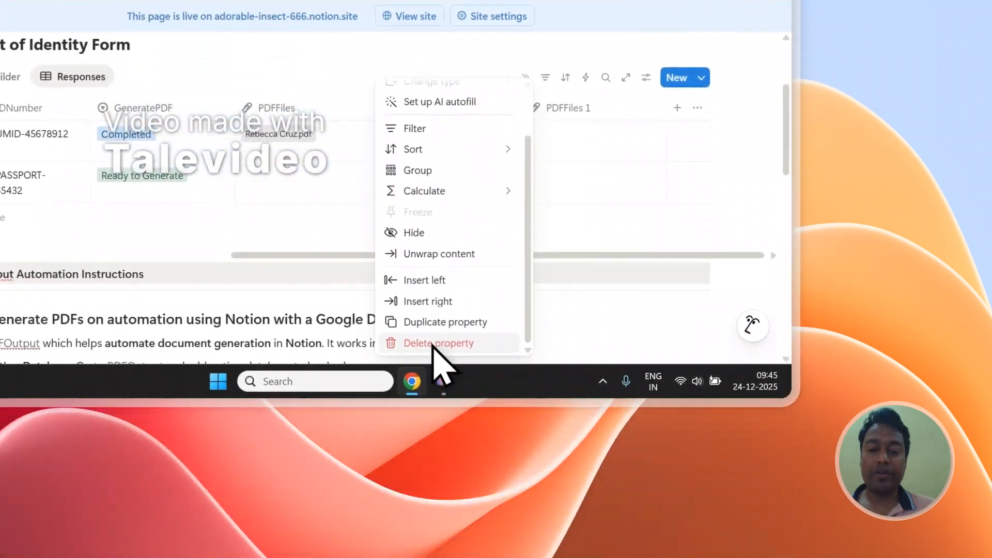
{"action": "left_click", "coordinate": [432, 345]}
{"action": "left_click", "coordinate": [344, 173]}
{"action": "left_click", "coordinate": [538, 108]}
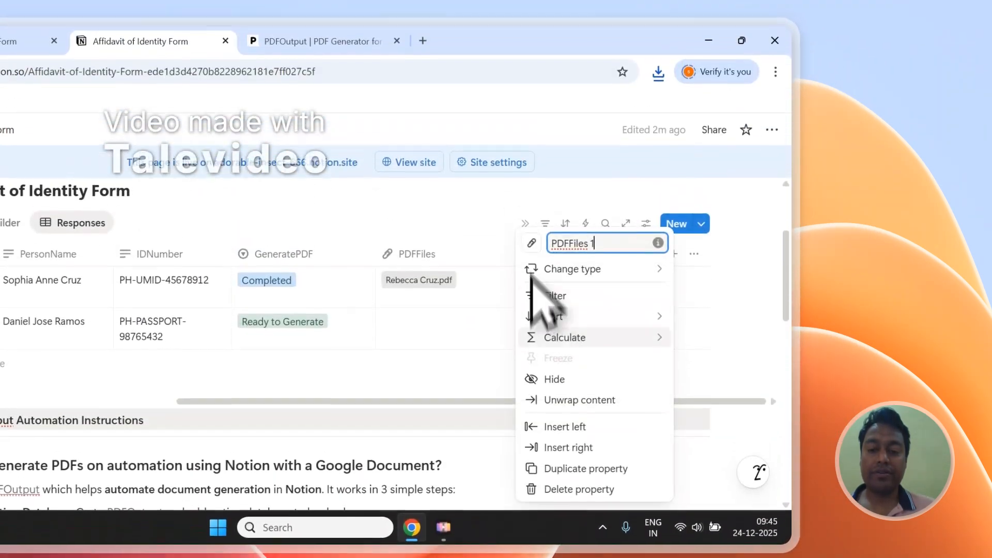
{"action": "left_click", "coordinate": [568, 488]}
{"action": "left_click", "coordinate": [391, 324]}
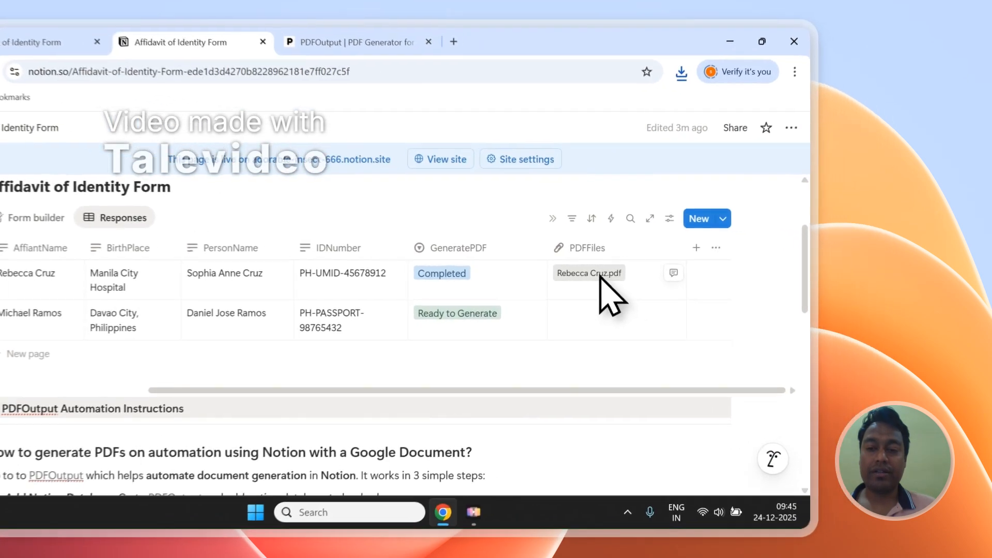
Open the generated PDF in the first row's PDFFiles cell and examine its filled-in placeholder values.
{"action": "left_click", "coordinate": [689, 275]}
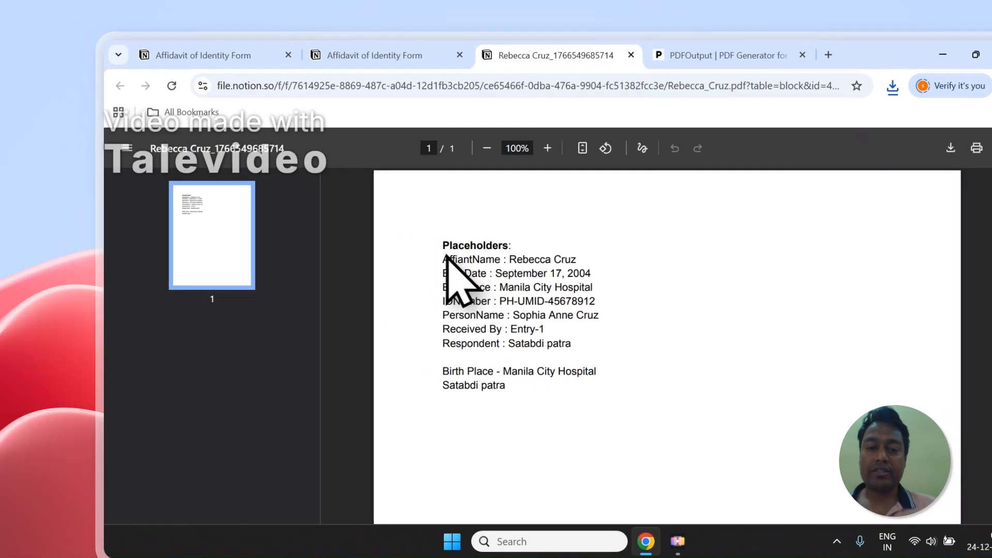
{"action": "left_click_drag", "start_coordinate": [207, 238], "coordinate": [265, 325]}
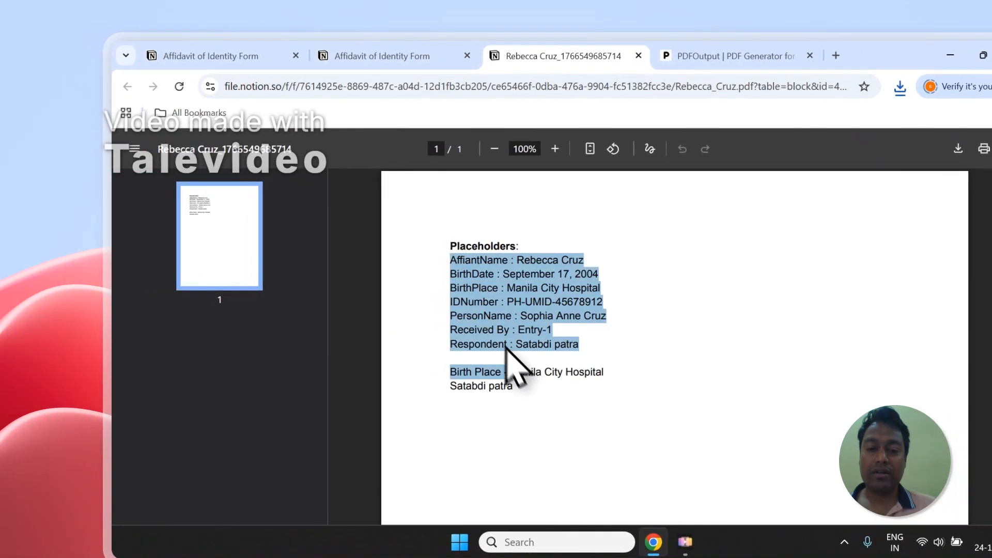
{"action": "left_click", "coordinate": [524, 388]}
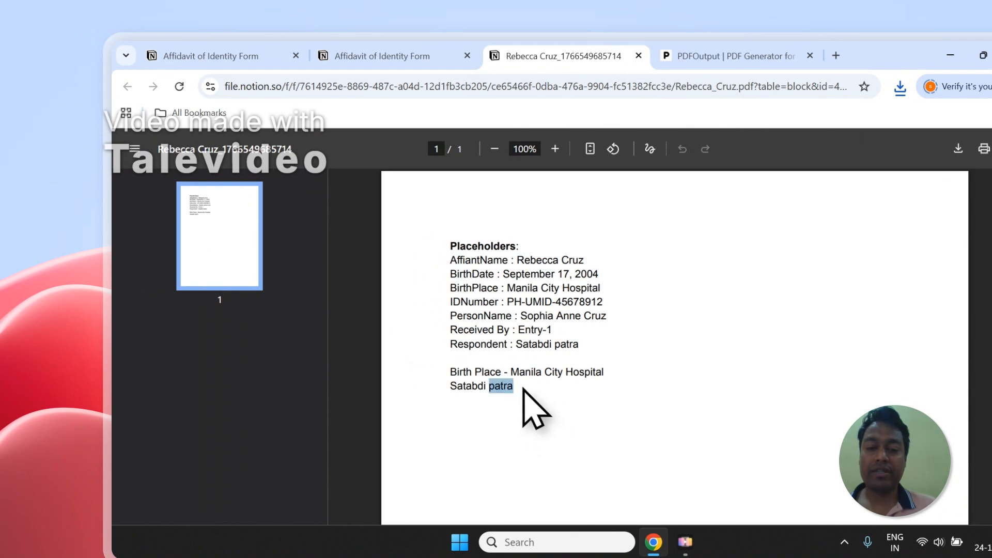
{"action": "left_click_drag", "start_coordinate": [460, 263], "coordinate": [546, 383]}
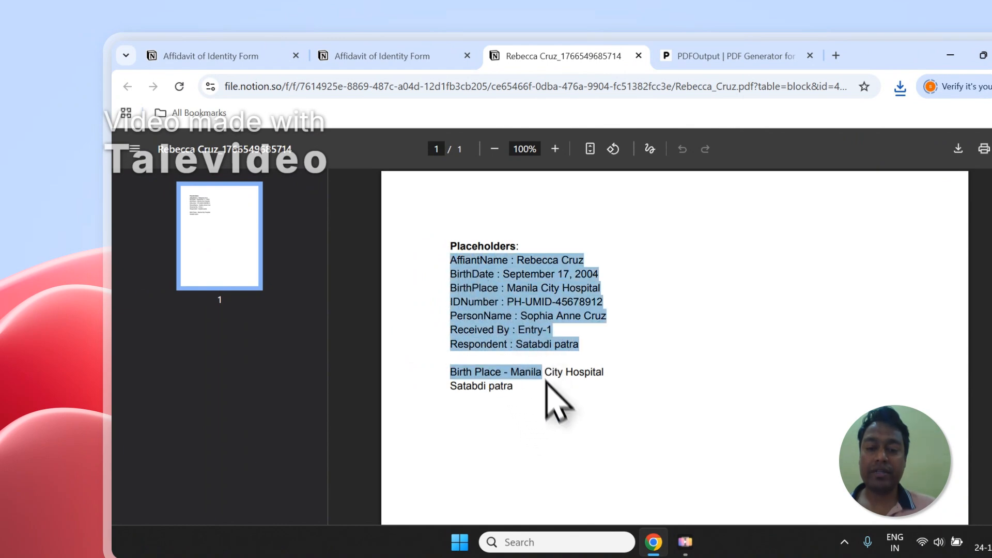
{"action": "left_click", "coordinate": [488, 86]}
Compare the generated PDF with the Notion table entries and the placeholders in the Google document template.
{"action": "left_click", "coordinate": [382, 55]}
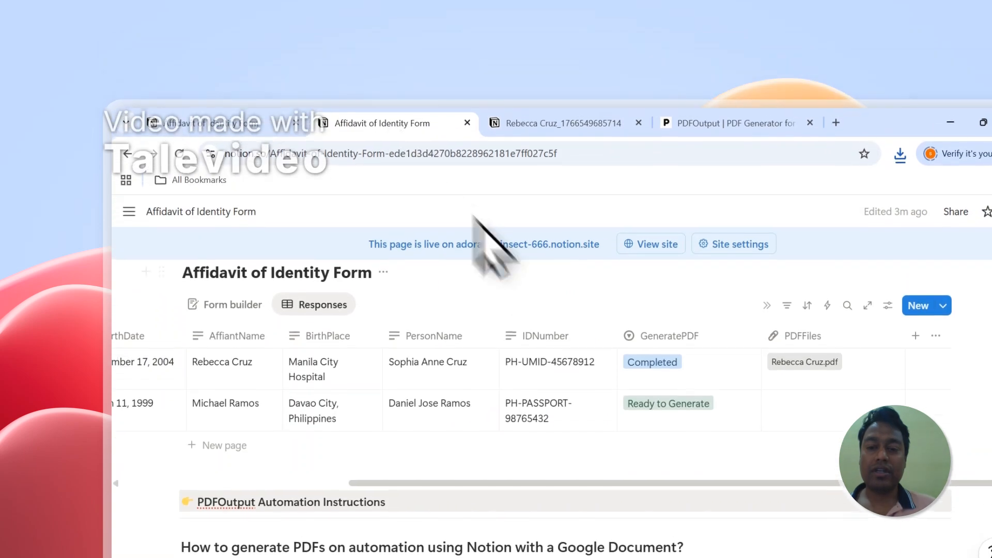
{"action": "left_click", "coordinate": [684, 123]}
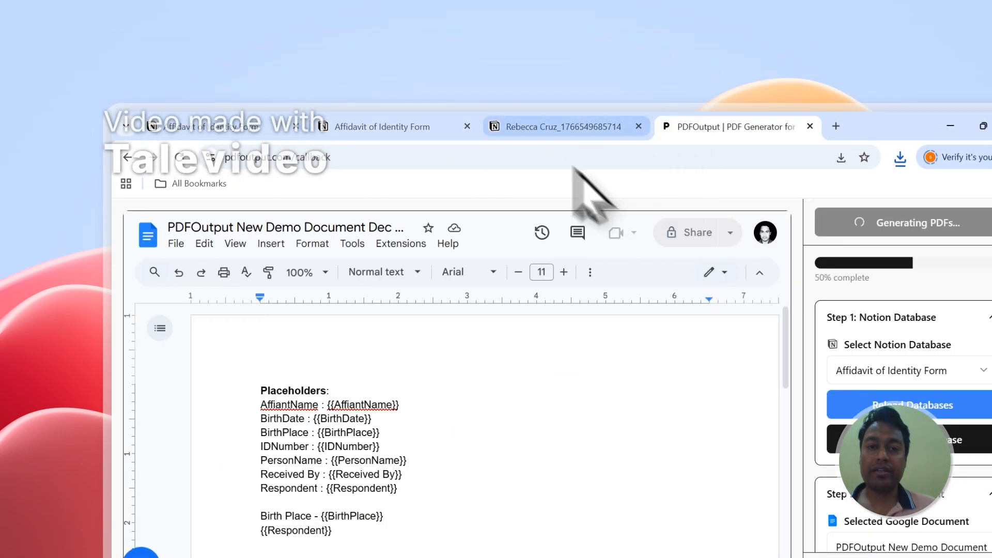
{"action": "left_click", "coordinate": [511, 127]}
{"action": "left_click", "coordinate": [509, 342]}
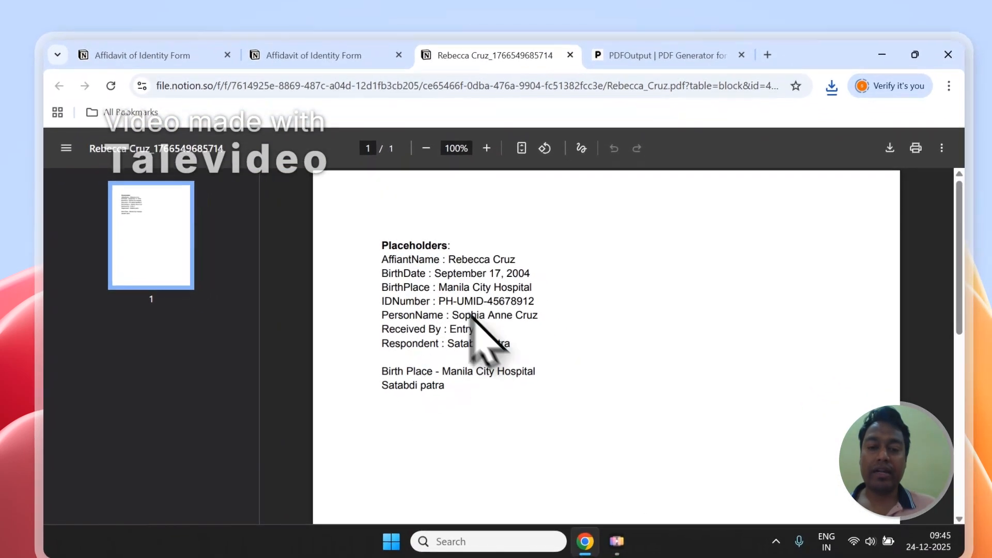
{"action": "left_click", "coordinate": [330, 55]}
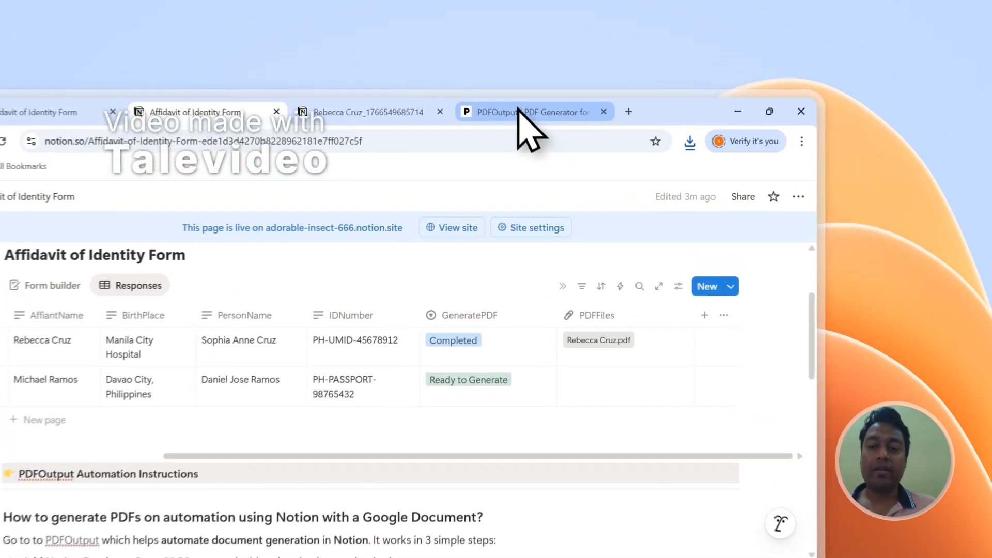
Switch to PDFOutput and set up Notion automation for the Affidavit of Identity Form database in the Mapping Section.
{"action": "left_click", "coordinate": [628, 75]}
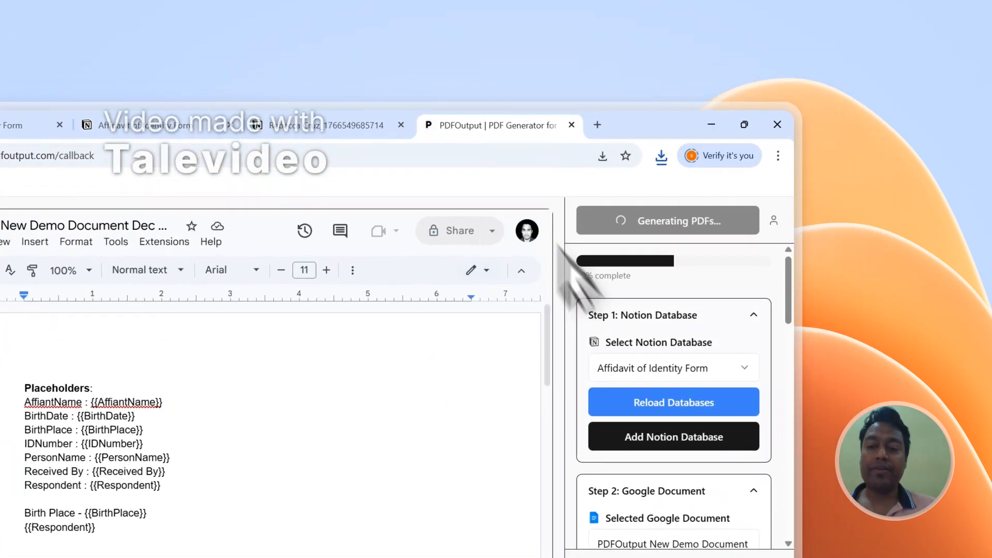
{"action": "scroll", "coordinate": [671, 297], "scroll_direction": "down", "scroll_amount": 3}
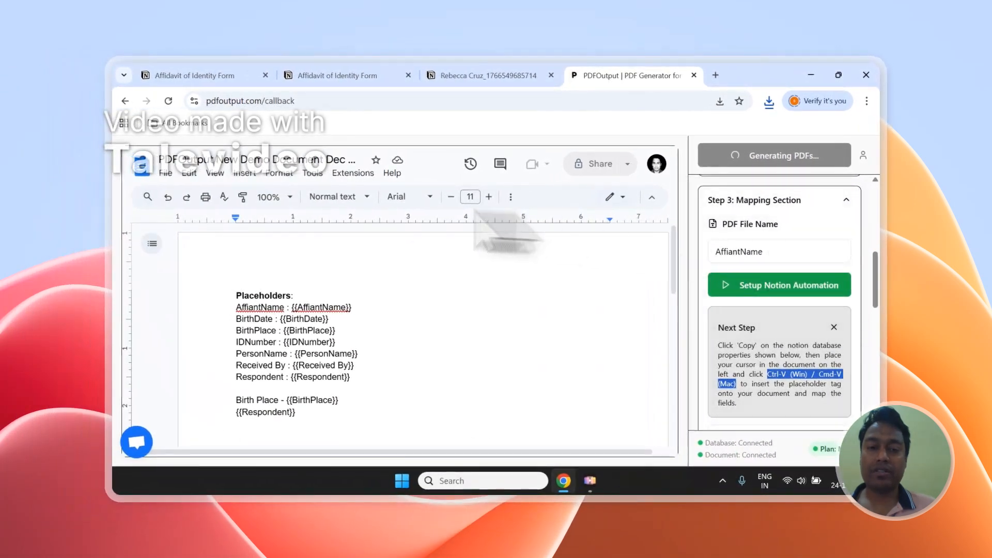
{"action": "scroll", "coordinate": [827, 310], "scroll_direction": "up", "scroll_amount": 5}
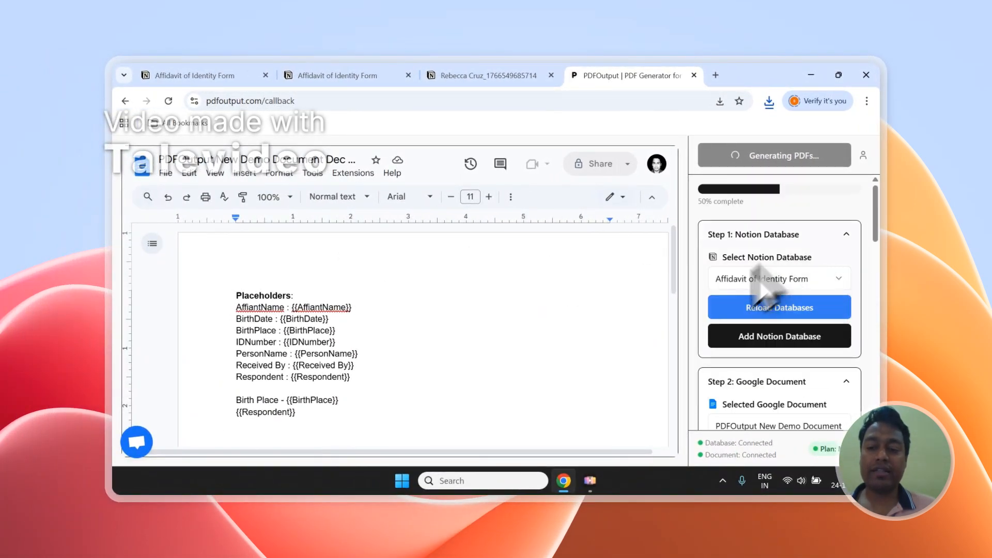
{"action": "scroll", "coordinate": [802, 309], "scroll_direction": "down", "scroll_amount": 3}
{"action": "scroll", "coordinate": [795, 247], "scroll_direction": "down", "scroll_amount": 3}
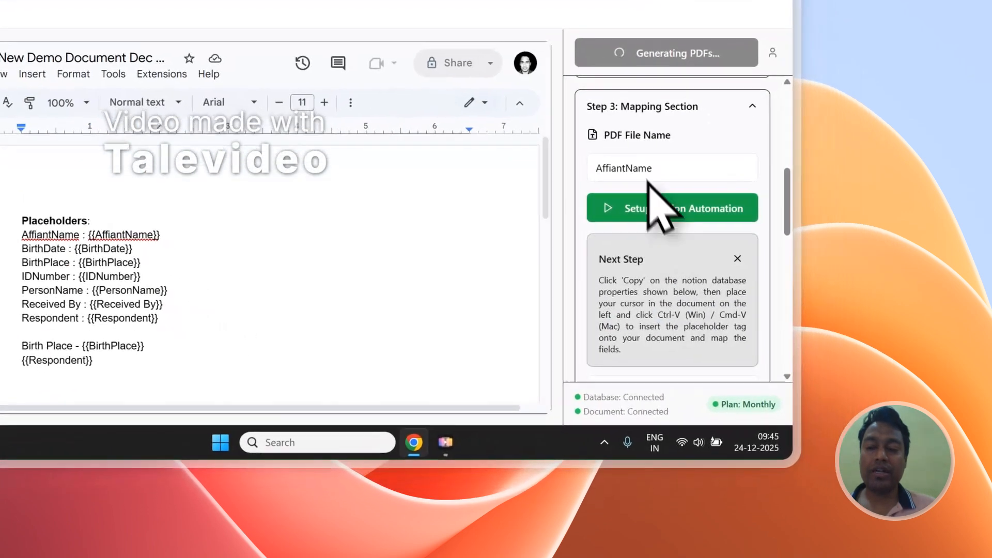
{"action": "left_click", "coordinate": [749, 284]}
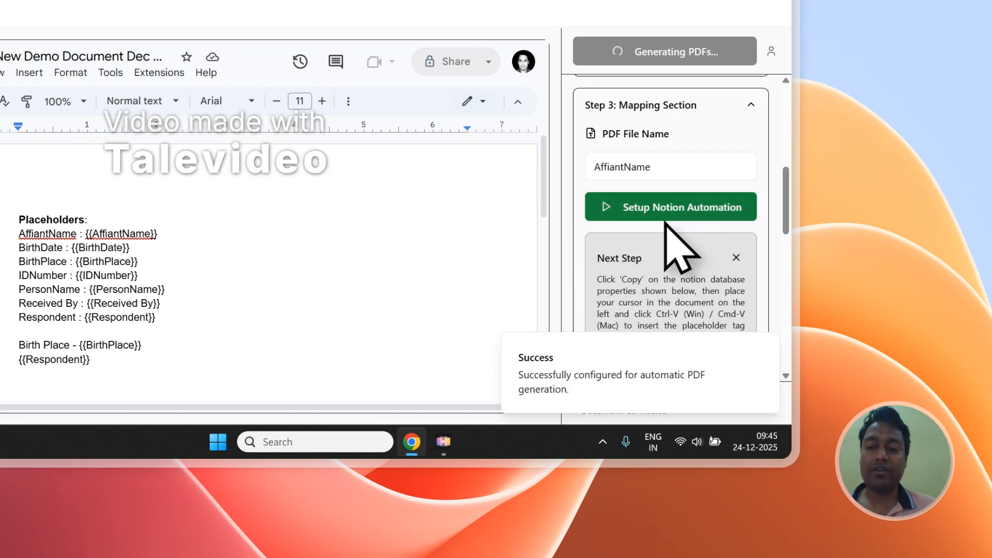
{"action": "left_click", "coordinate": [764, 346]}
{"action": "scroll", "coordinate": [624, 225], "scroll_direction": "up", "scroll_amount": 5}
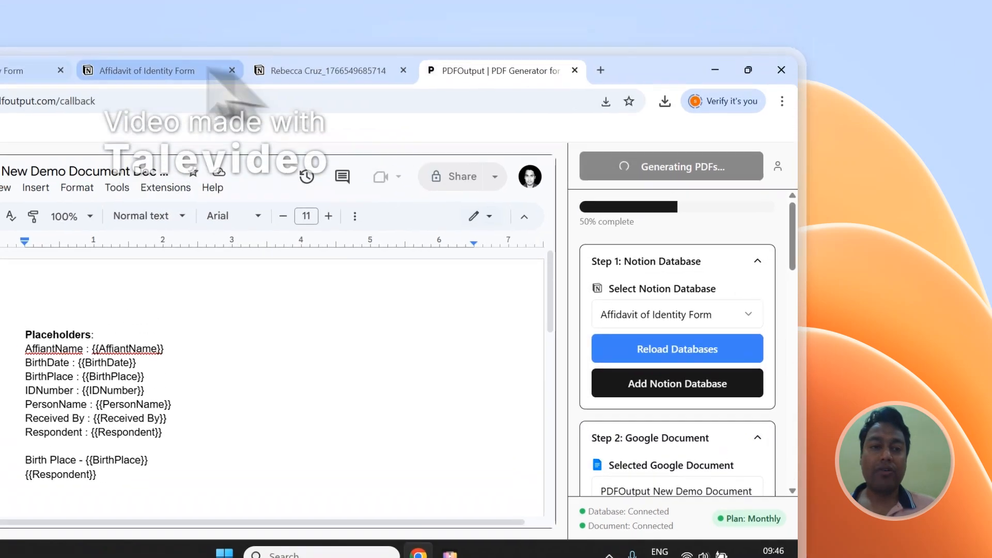
Add a new row to the Affidavit of Identity Form table in Notion and set its GeneratePDF to Ready to Generate.
{"action": "left_click", "coordinate": [233, 119]}
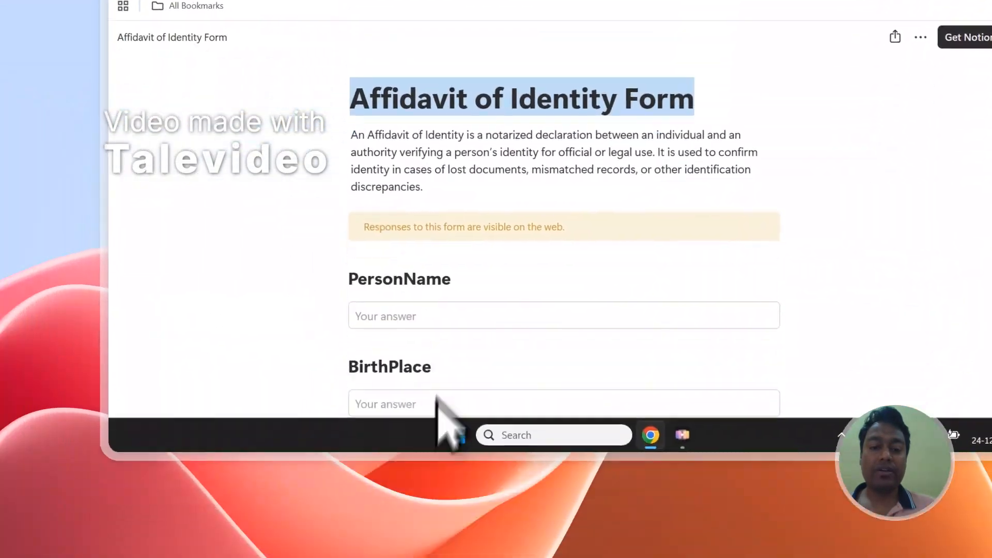
{"action": "scroll", "coordinate": [414, 464], "scroll_direction": "down", "scroll_amount": 5}
{"action": "left_click", "coordinate": [405, 124]}
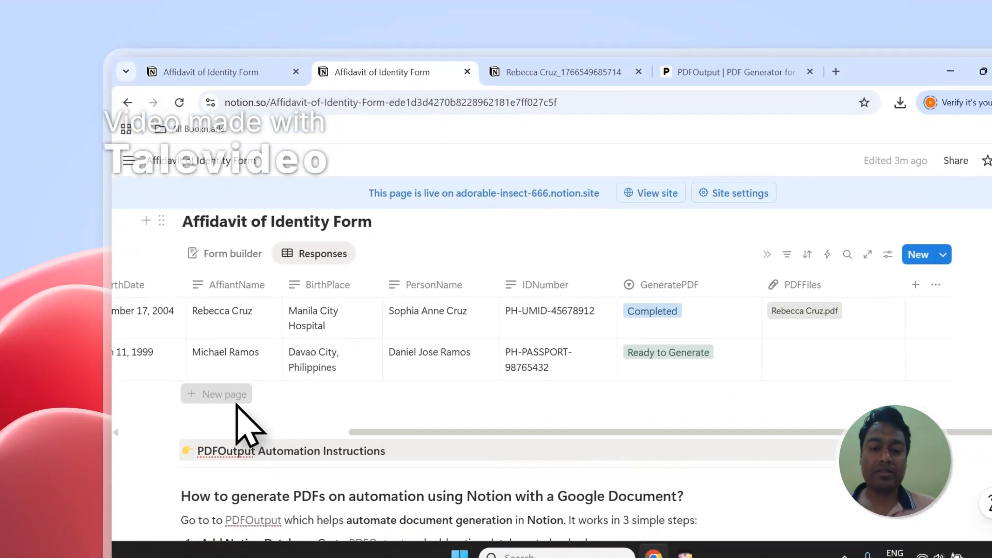
{"action": "left_click", "coordinate": [225, 398]}
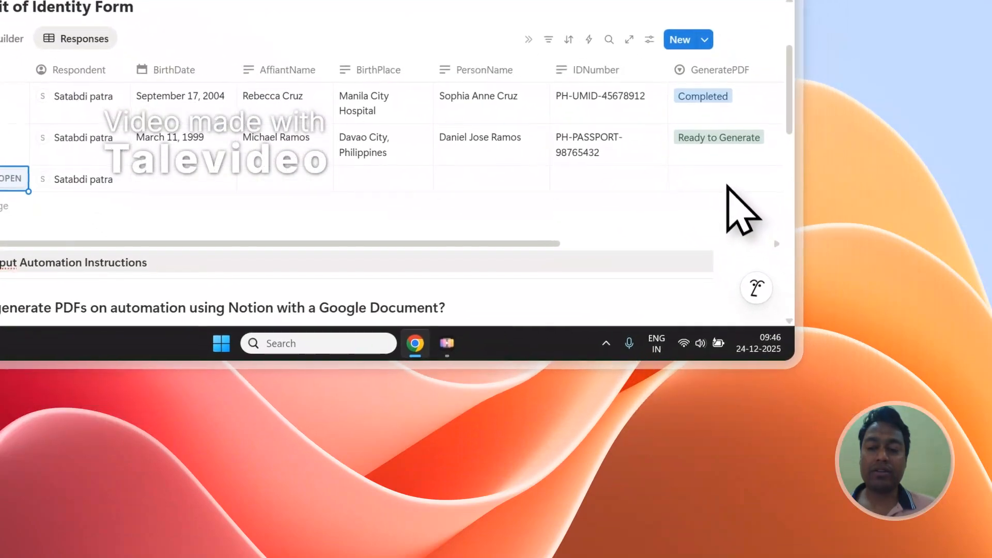
{"action": "left_click", "coordinate": [762, 217]}
{"action": "left_click", "coordinate": [729, 126]}
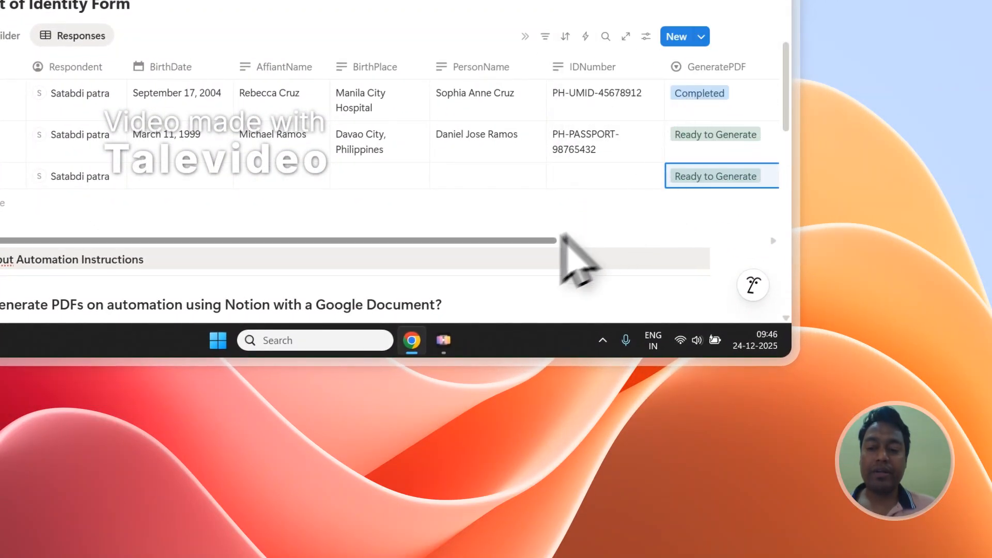
{"action": "scroll", "coordinate": [569, 241], "scroll_direction": "right", "scroll_amount": 5}
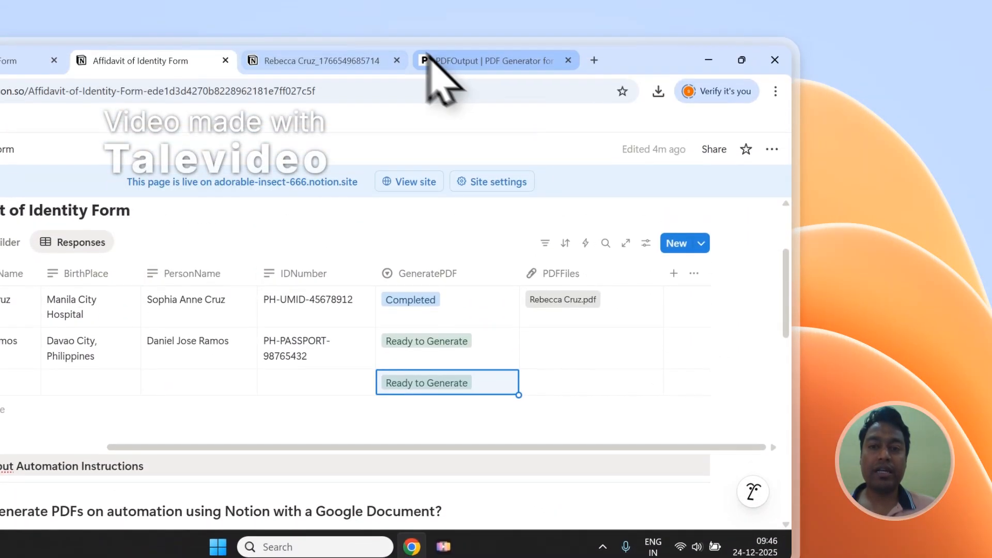
Check the PDF generation progress in PDFOutput and the status in the Notion table, and view the support chat briefly.
{"action": "left_click", "coordinate": [434, 71]}
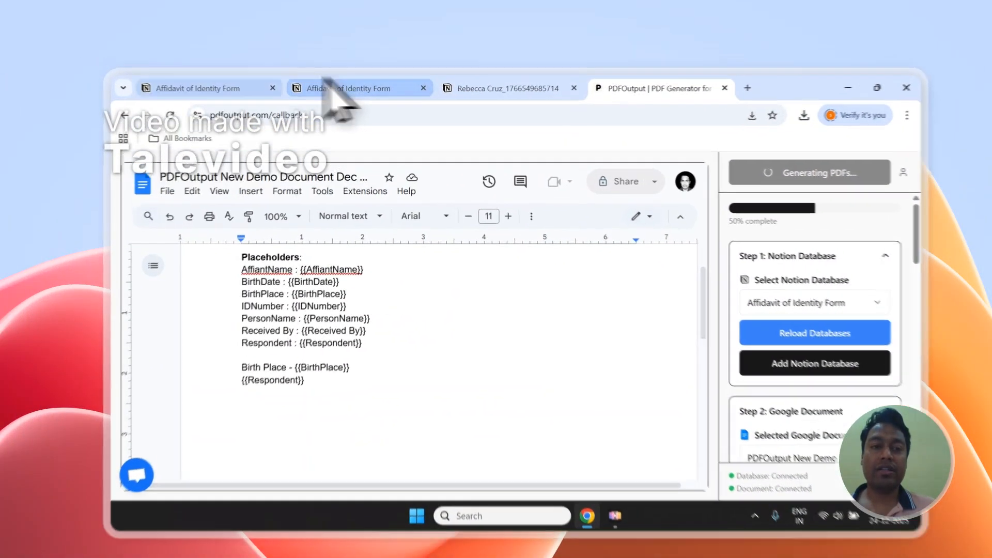
{"action": "left_click", "coordinate": [333, 75]}
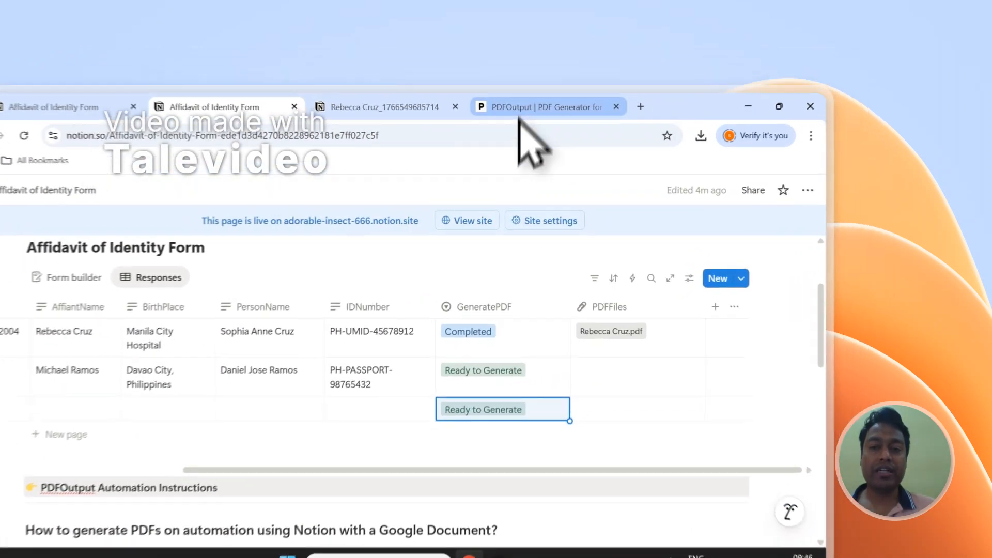
{"action": "left_click", "coordinate": [625, 75]}
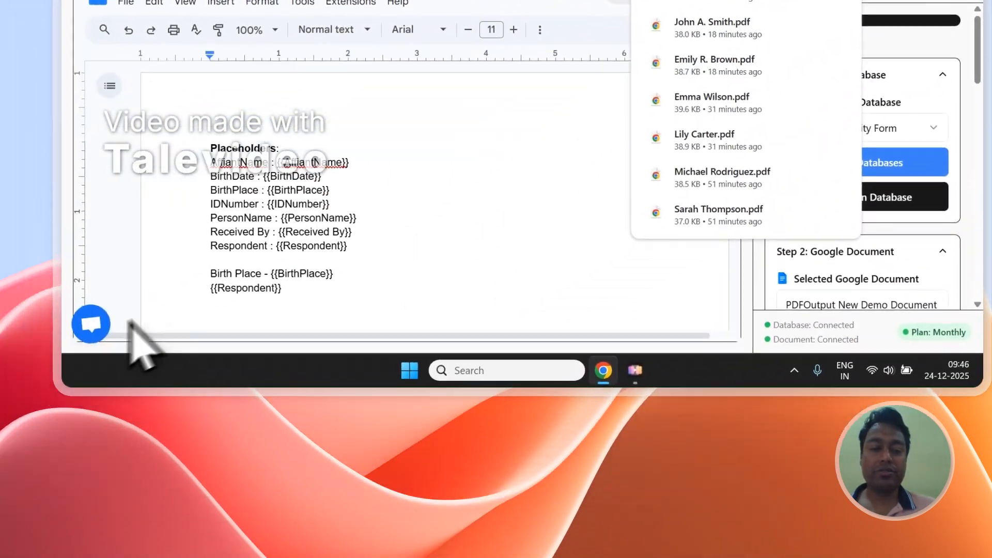
{"action": "left_click", "coordinate": [91, 324]}
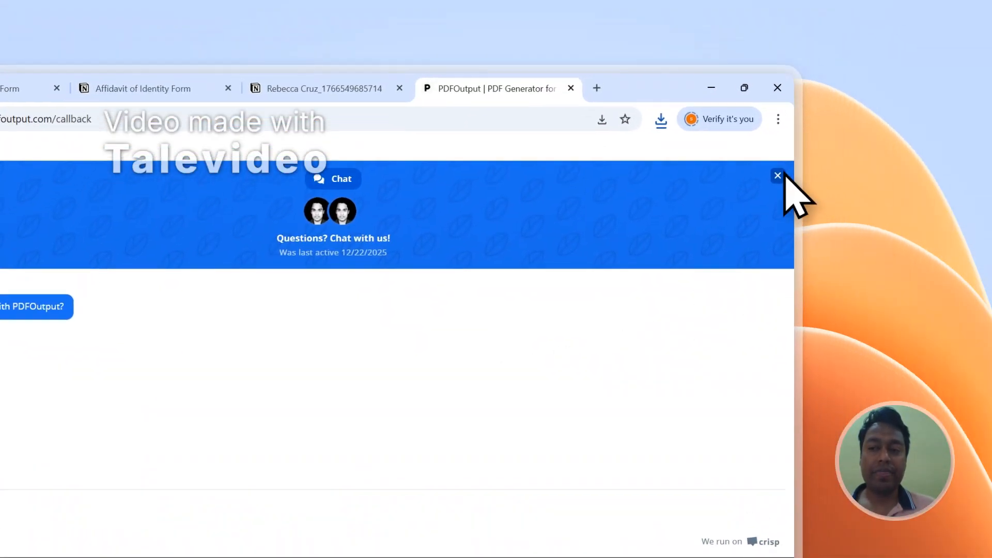
{"action": "left_click", "coordinate": [788, 160]}
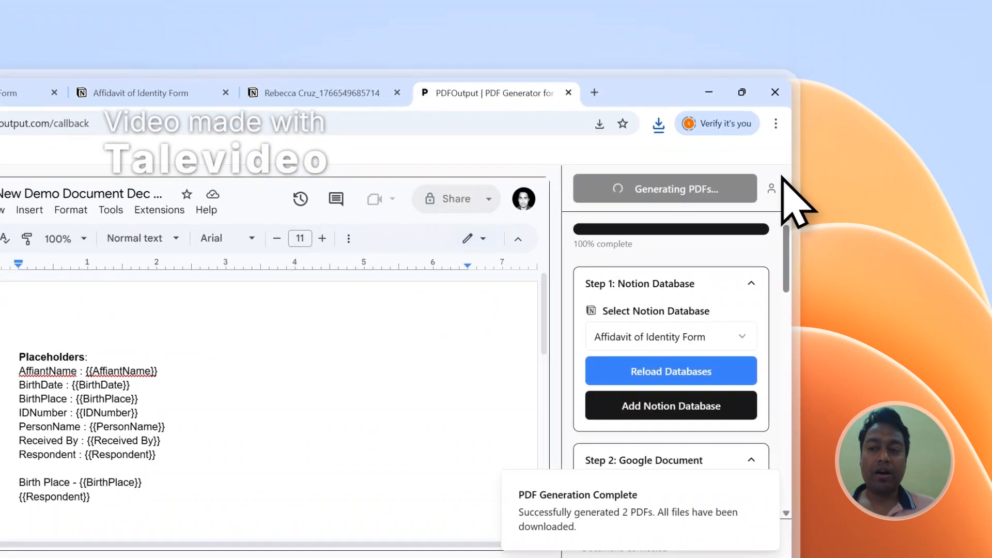
Sign out of the PDFOutput account and open the Contact page linked in the site's footer.
{"action": "left_click", "coordinate": [771, 189]}
{"action": "left_click", "coordinate": [669, 306]}
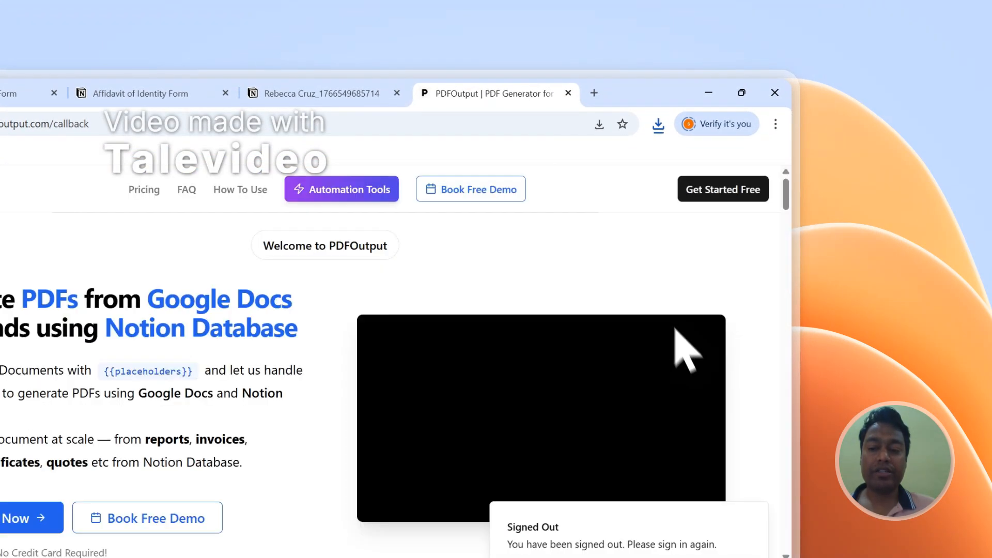
{"action": "left_click_drag", "start_coordinate": [786, 190], "coordinate": [785, 551]}
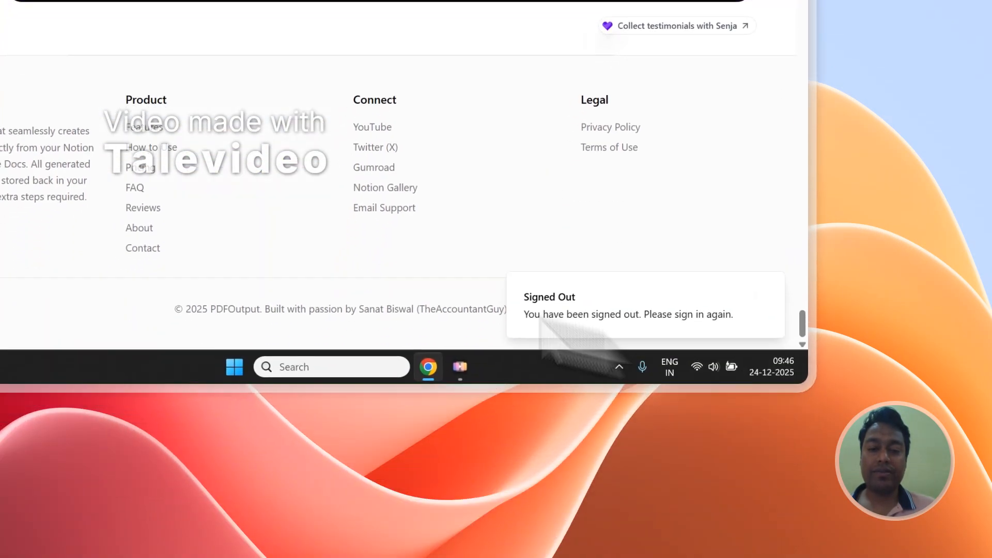
{"action": "left_click", "coordinate": [142, 248]}
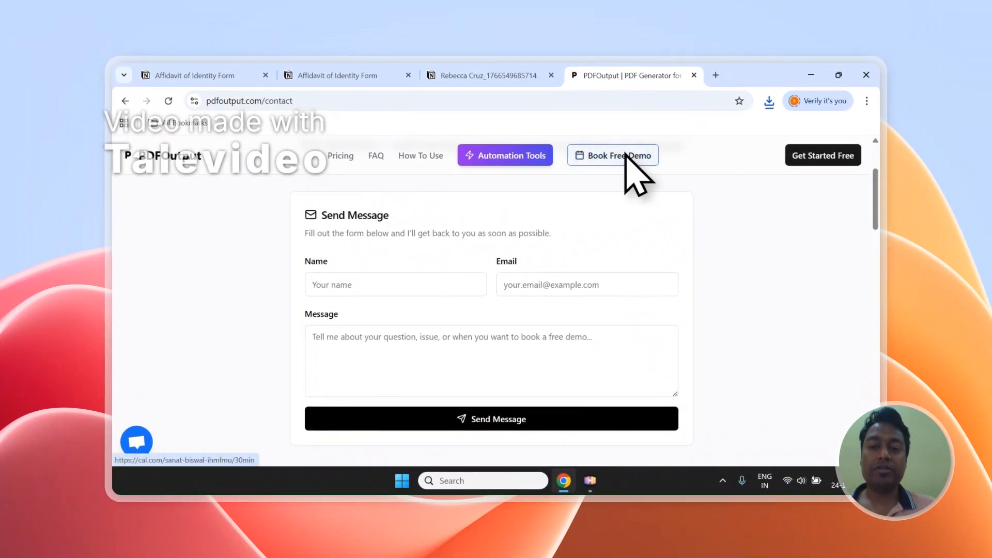
Close the first entry's generated PDF and open the second entry's PDF from the PDFFiles column of the Notion Affidavit of Identity Form table.
{"action": "left_click", "coordinate": [495, 75]}
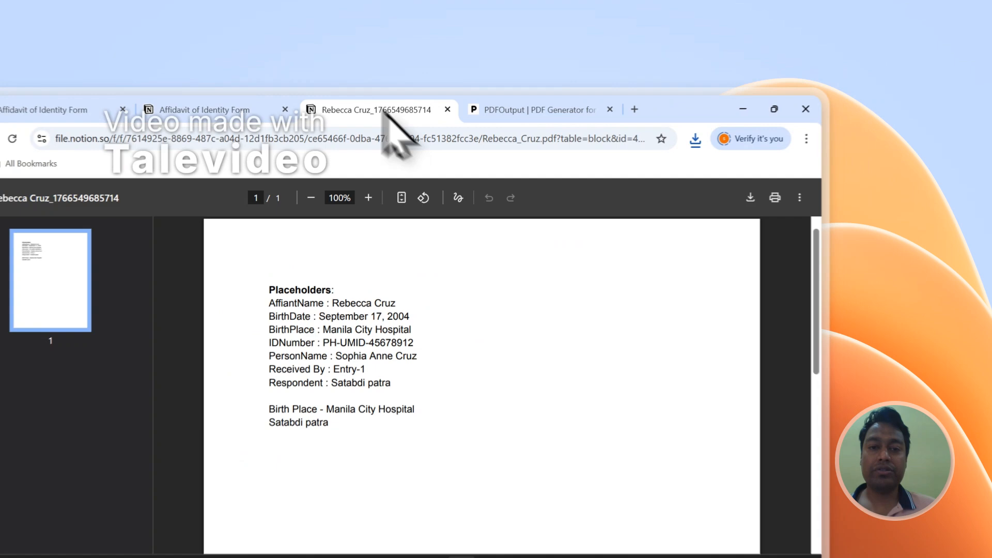
{"action": "left_click", "coordinate": [447, 110]}
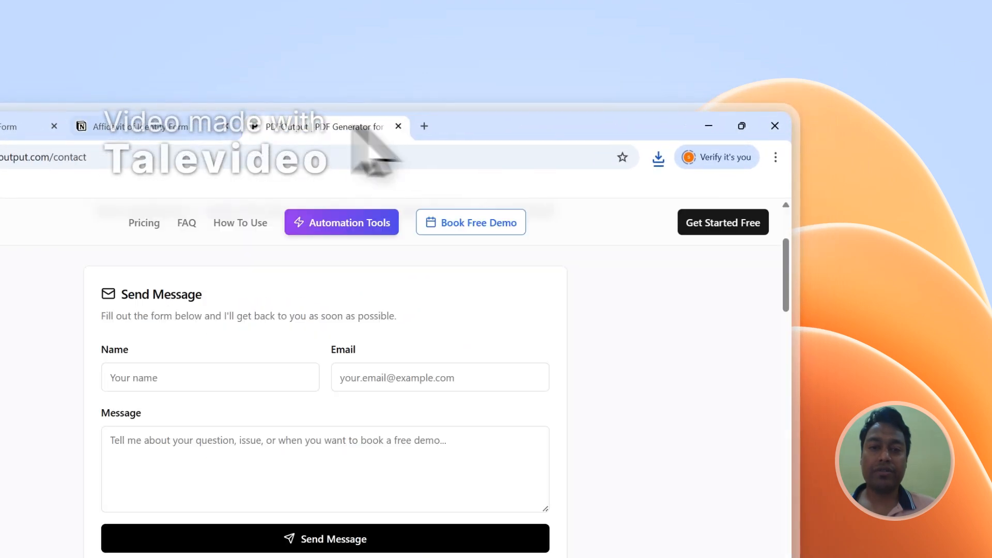
{"action": "left_click", "coordinate": [195, 129]}
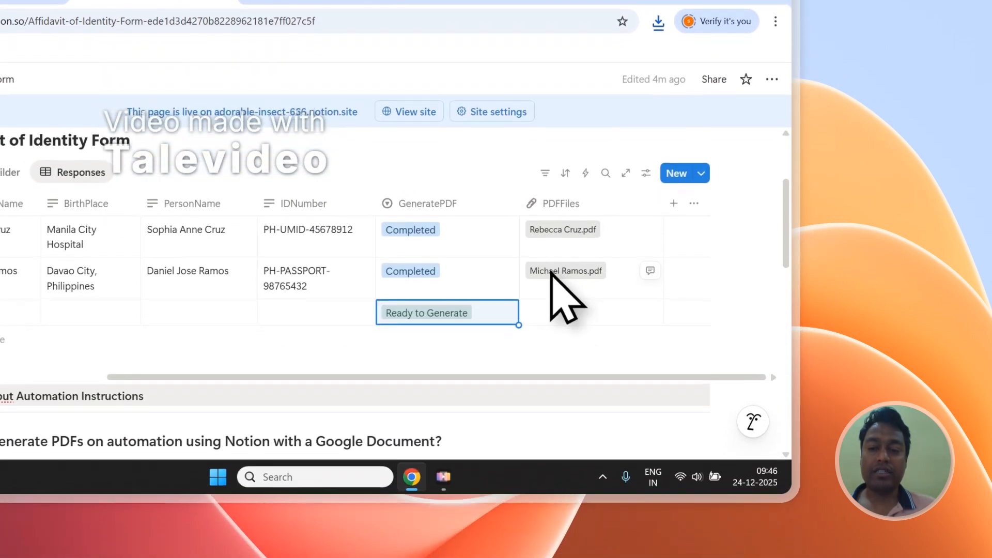
{"action": "left_click", "coordinate": [551, 271]}
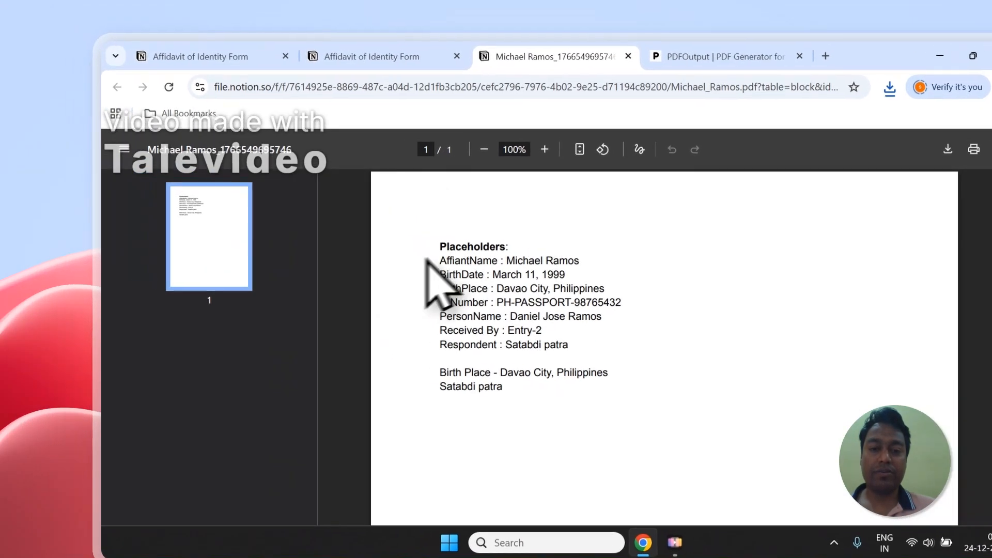
Examine the filled placeholder text in the second entry's PDF, highlighting it from AffiantName to Birth Place, and return to the Notion responses table.
{"action": "left_click_drag", "start_coordinate": [438, 245], "coordinate": [535, 387]}
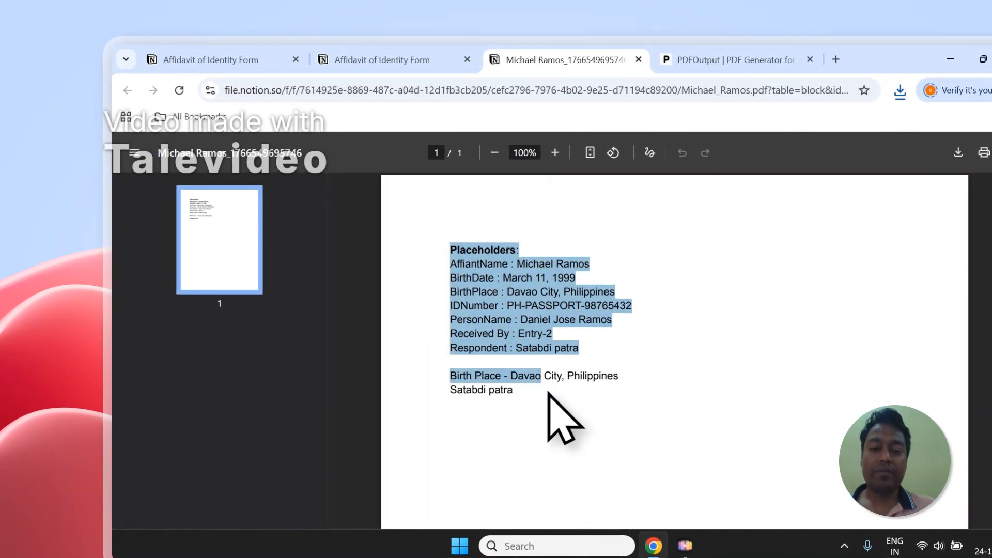
{"action": "left_click", "coordinate": [521, 394]}
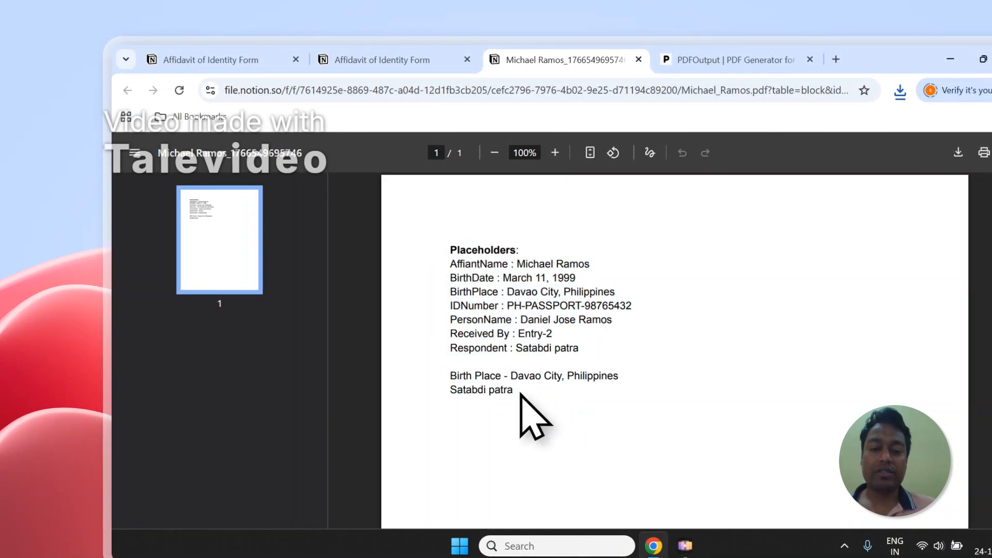
{"action": "left_click_drag", "start_coordinate": [450, 256], "coordinate": [576, 368]}
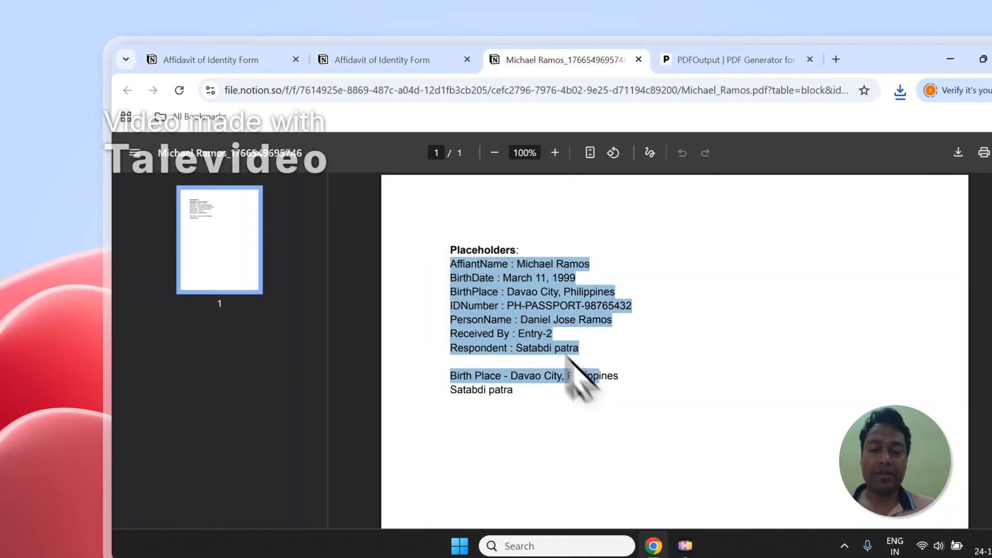
{"action": "left_click", "coordinate": [382, 60]}
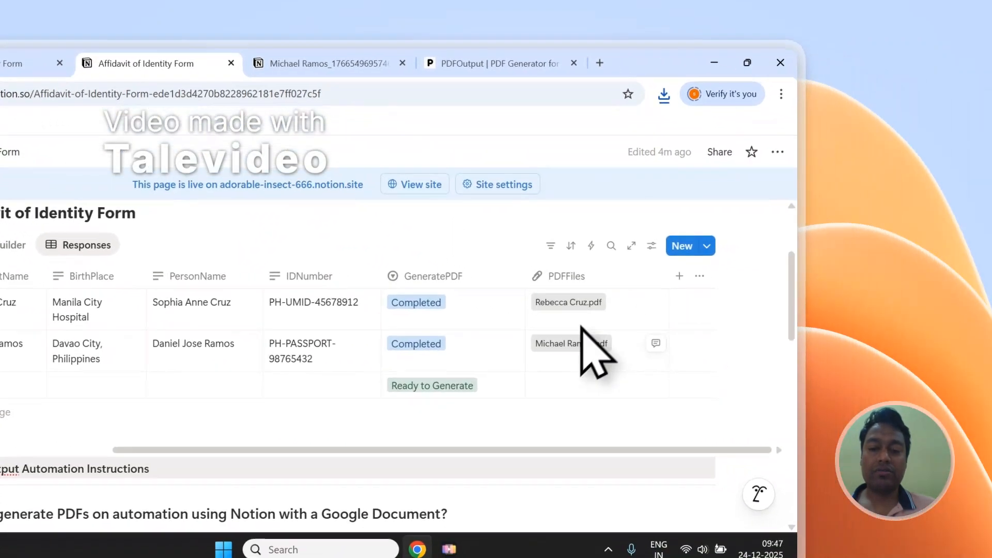